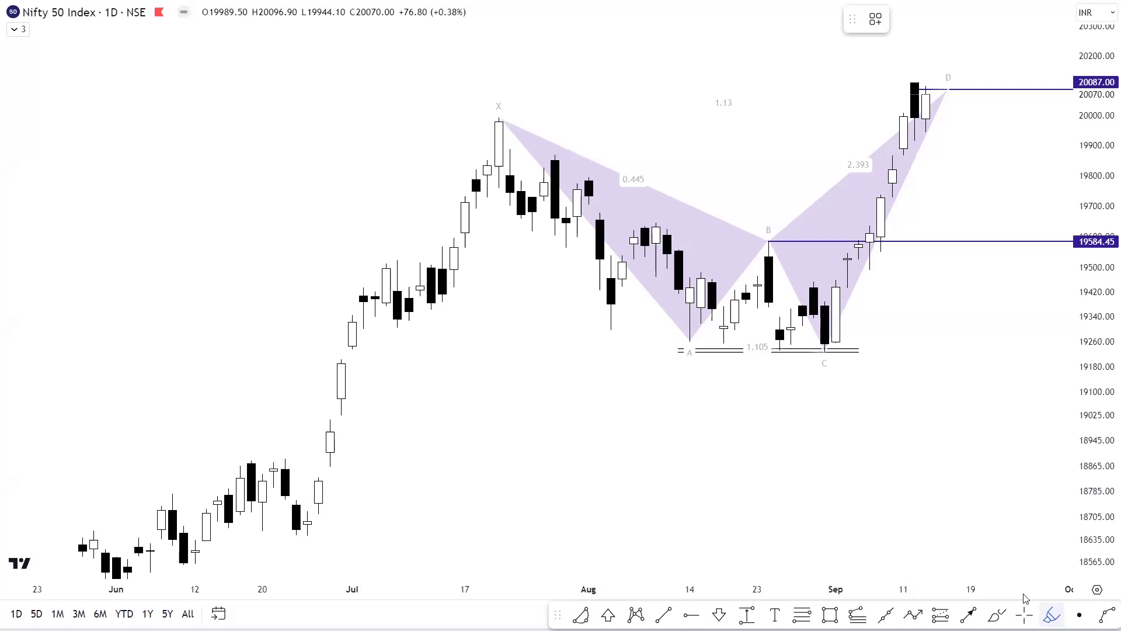
# - Highlight the peak at point B and draw an arrowed path from the 19584.45 line up to the 20087.00 line and slightly down
pyautogui.click(758, 241)
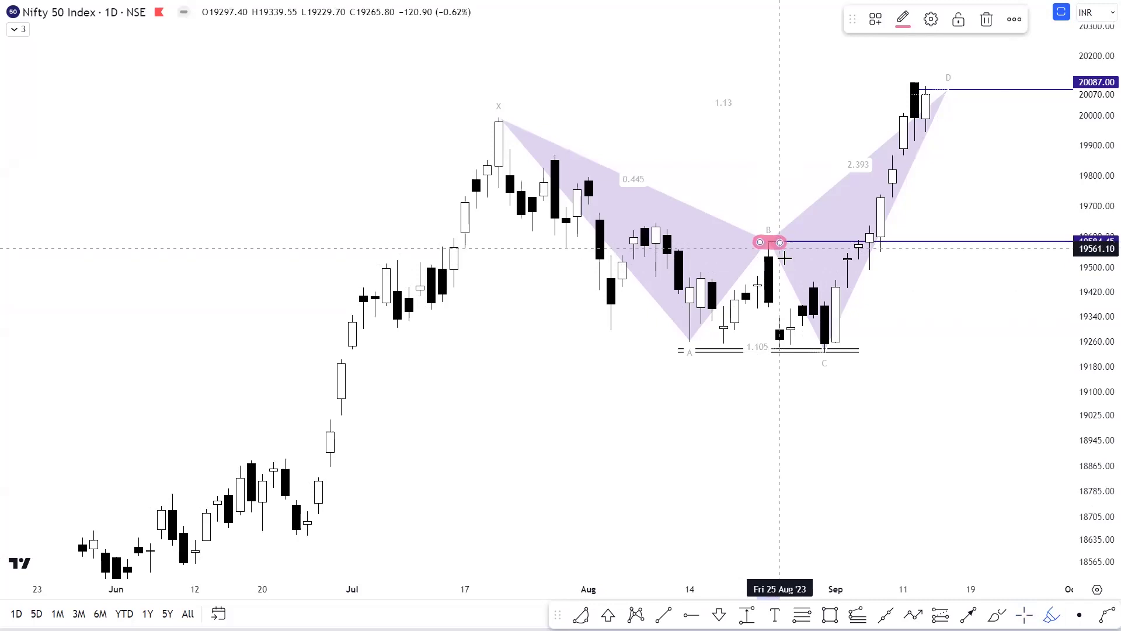
pyautogui.click(913, 614)
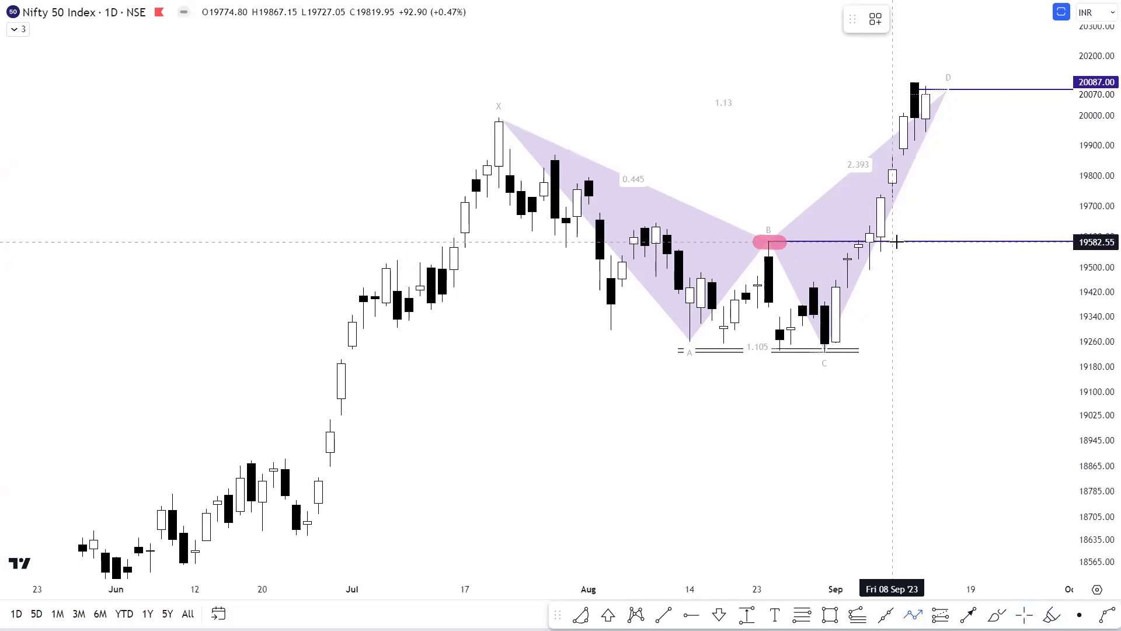
pyautogui.click(898, 240)
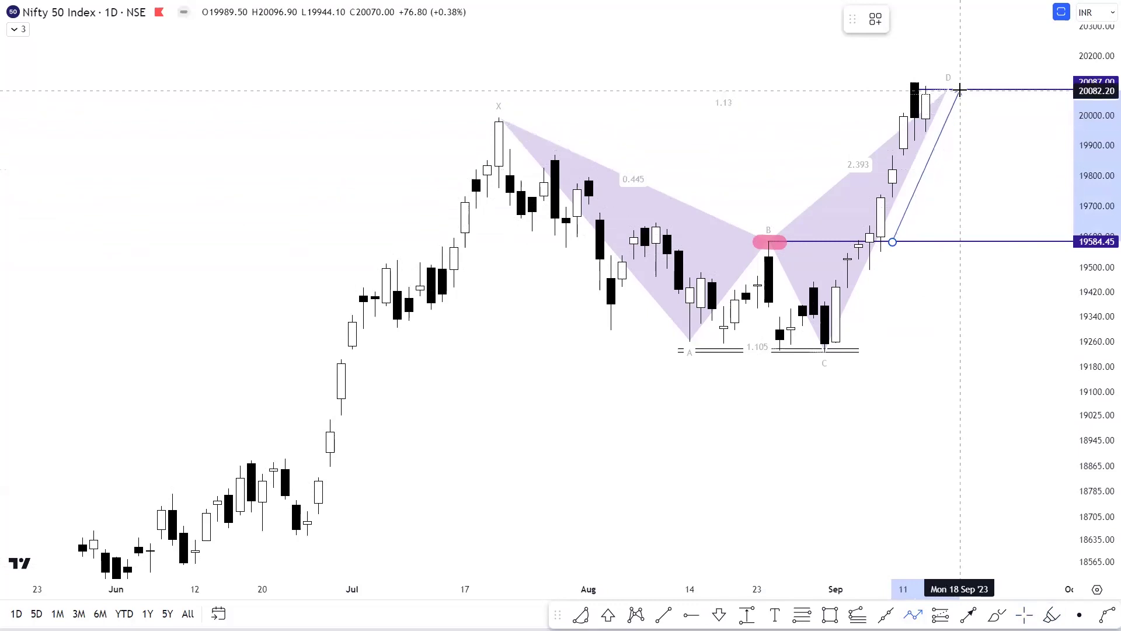
pyautogui.click(961, 90)
pyautogui.doubleClick(971, 113)
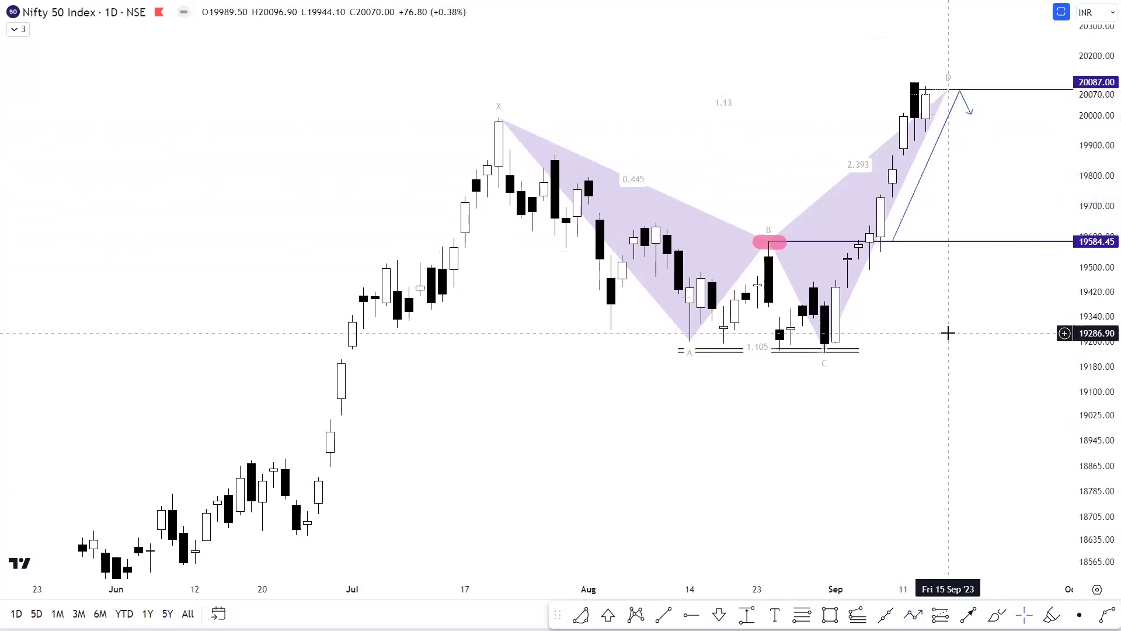
# - Draw two short arrows pointing down at the highs of the latest candles near point D
pyautogui.click(968, 615)
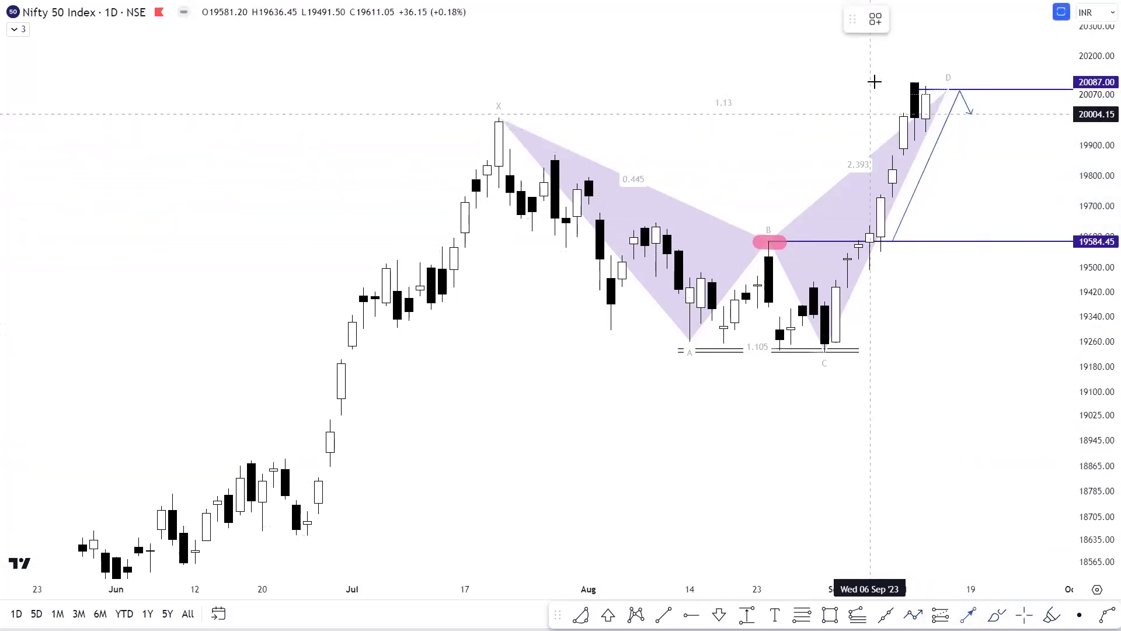
pyautogui.moveTo(893, 56); pyautogui.dragTo(904, 76)
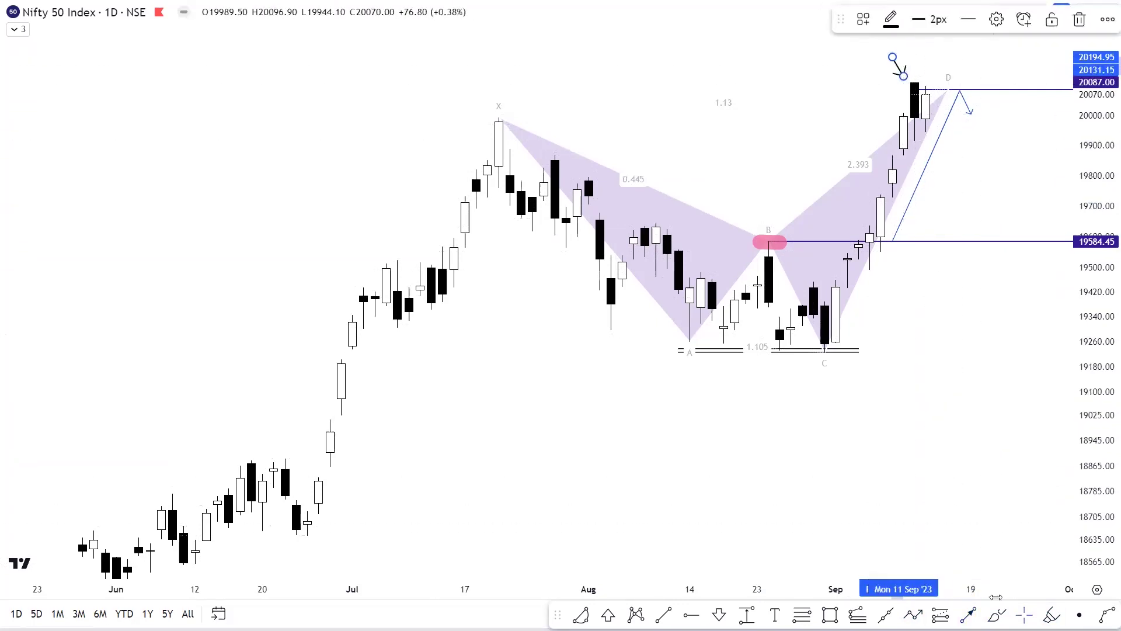
pyautogui.moveTo(937, 58); pyautogui.dragTo(925, 80)
pyautogui.click(973, 78)
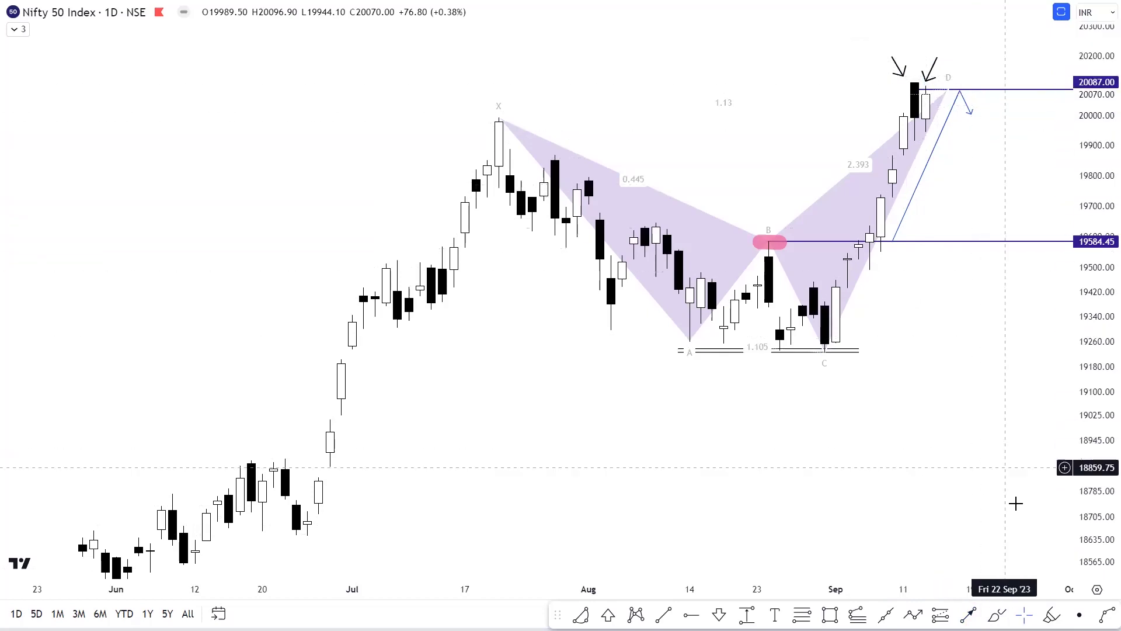
pyautogui.click(1052, 614)
pyautogui.moveTo(889, 88); pyautogui.dragTo(937, 88)
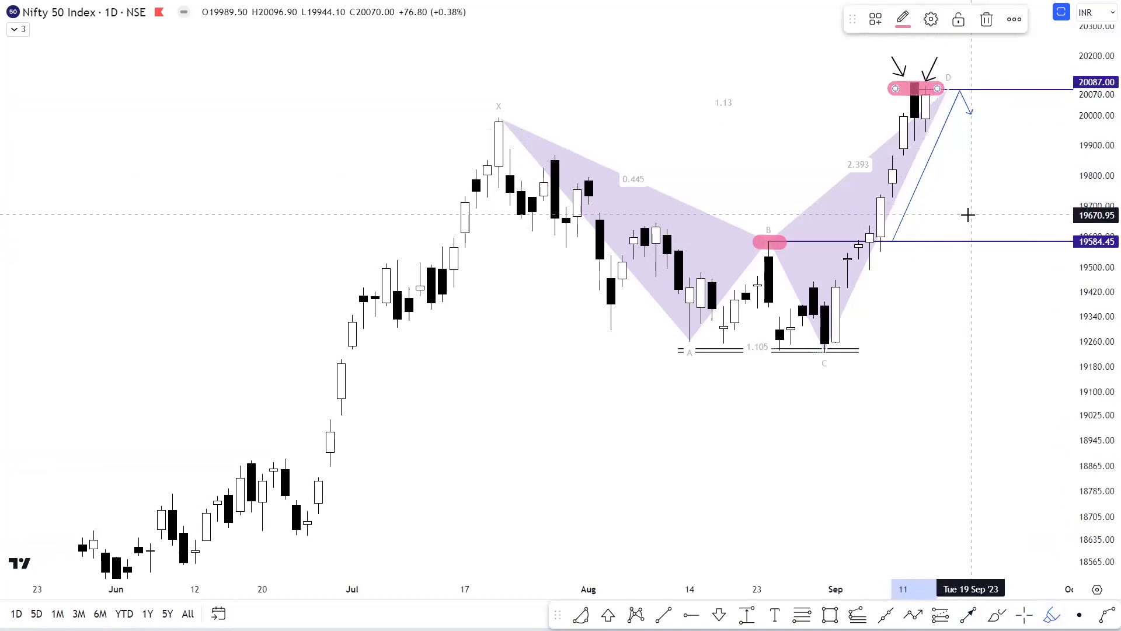
pyautogui.press('Delete')
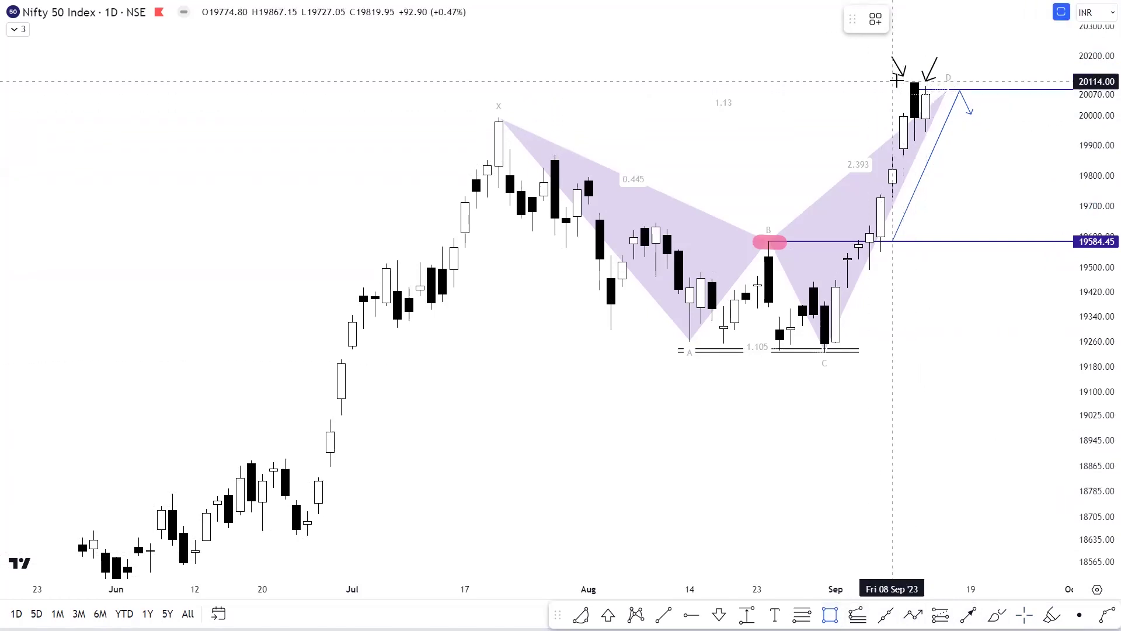
# - Box the latest candles between about 20114 and 19907, and extend the projected path as a zigzag that retests the 20087.00 line and falls
pyautogui.moveTo(894, 82)
pyautogui.mouseDown()
pyautogui.moveTo(951, 100)
pyautogui.moveTo(950, 142)
pyautogui.mouseUp()
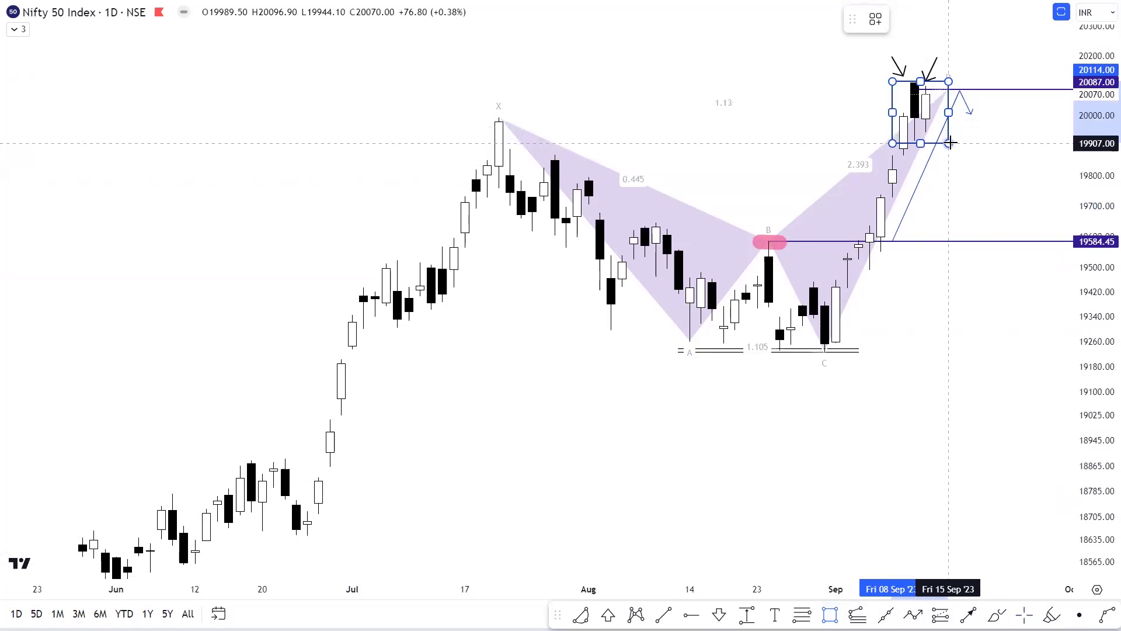
pyautogui.click(984, 162)
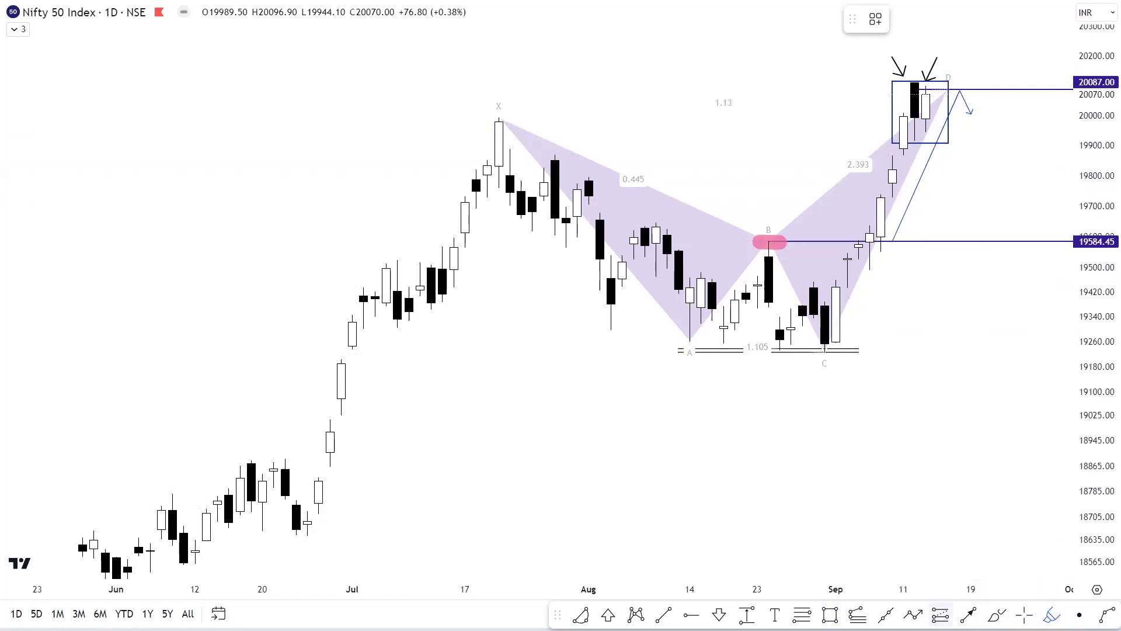
pyautogui.click(913, 614)
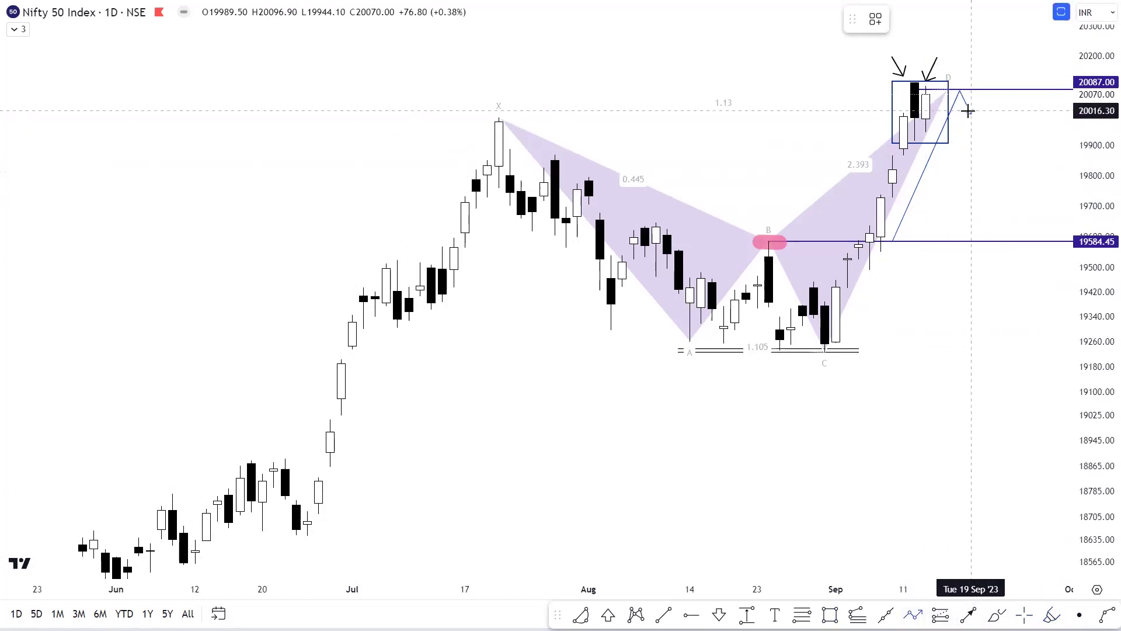
pyautogui.click(971, 112)
pyautogui.click(983, 136)
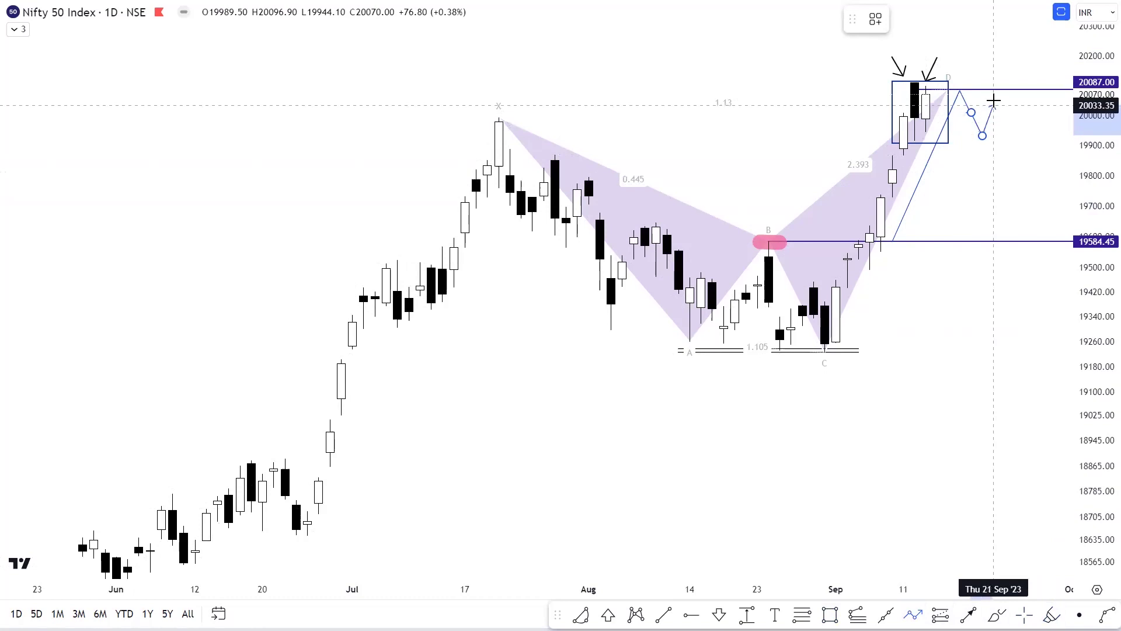
pyautogui.click(994, 90)
pyautogui.doubleClick(1018, 137)
pyautogui.click(999, 197)
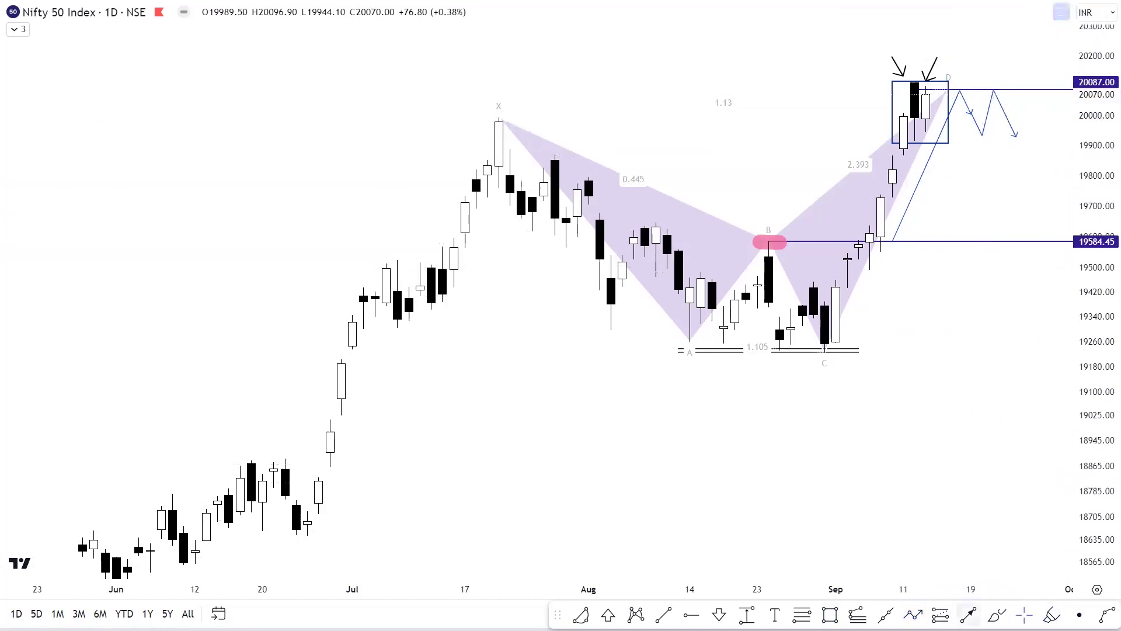
# - Draw an upward arrow across the 20087.00 line from about 20036 to 20141, and a downward arrow below the boxed candles
pyautogui.moveTo(1027, 104); pyautogui.dragTo(1027, 75)
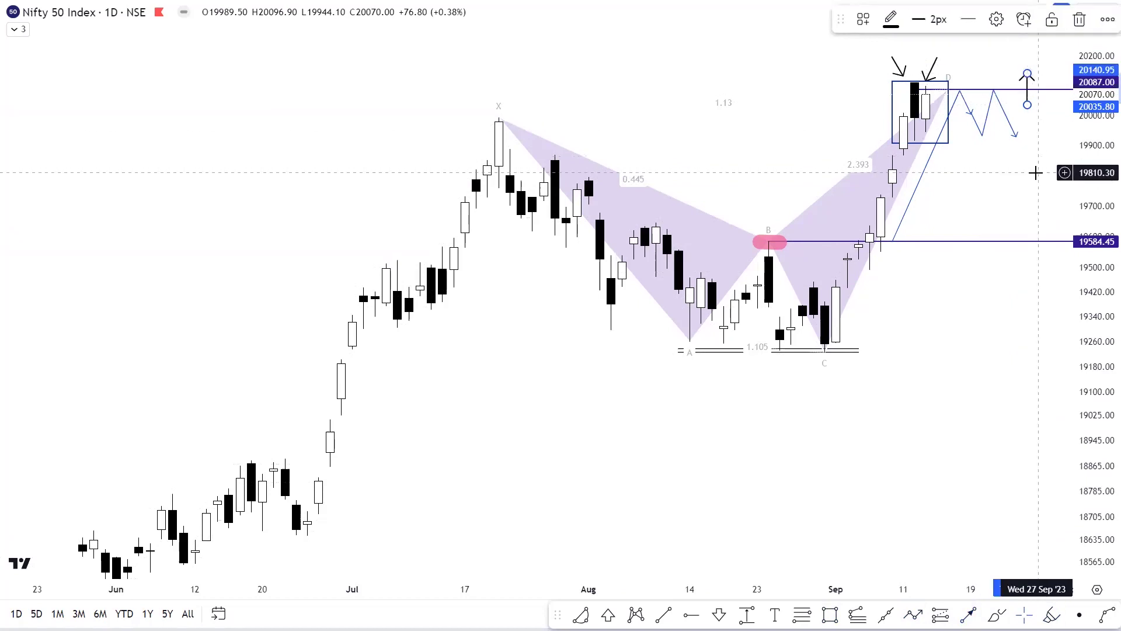
pyautogui.click(1024, 235)
pyautogui.click(968, 614)
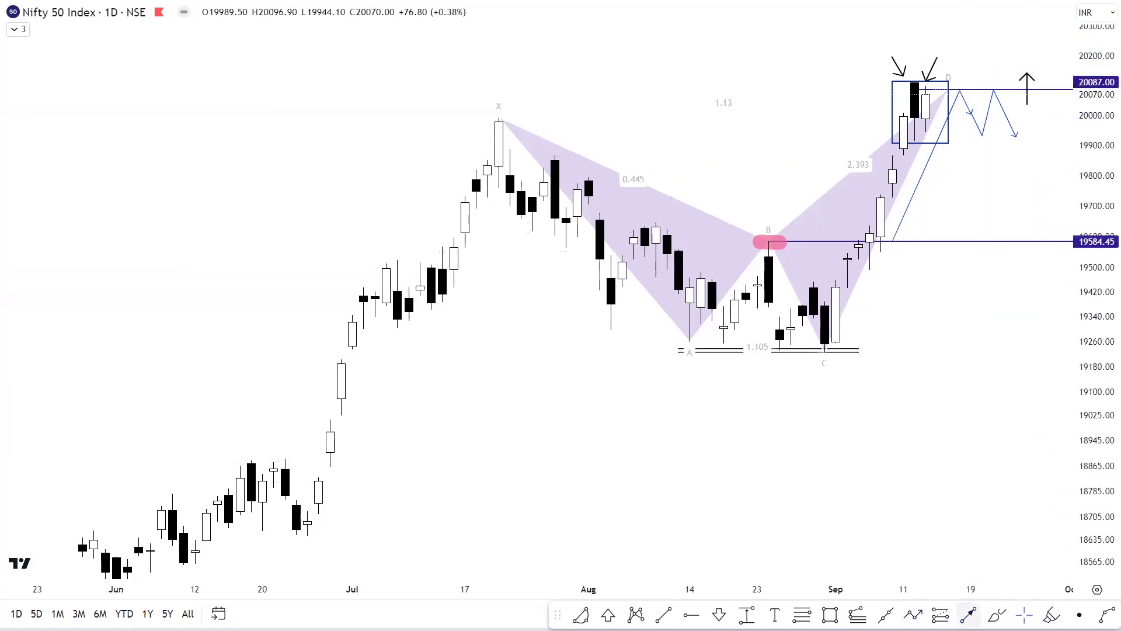
pyautogui.moveTo(959, 134); pyautogui.dragTo(960, 167)
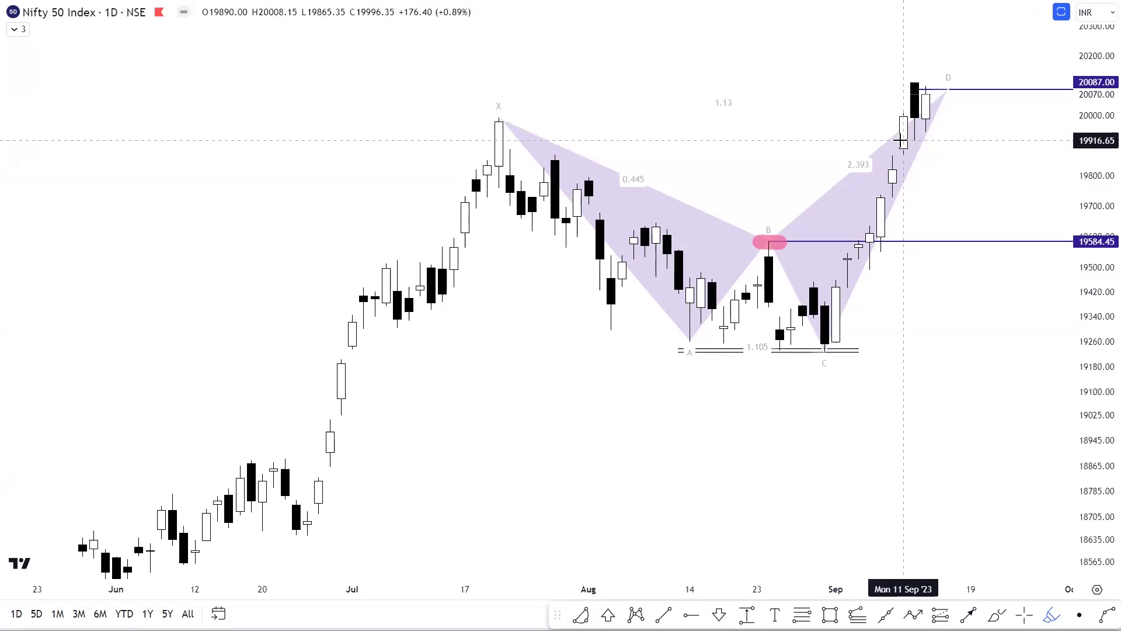
# - Highlight the lows of the latest candles at about 19917 and their highs around the 20087.00 line
pyautogui.moveTo(907, 141); pyautogui.dragTo(927, 141)
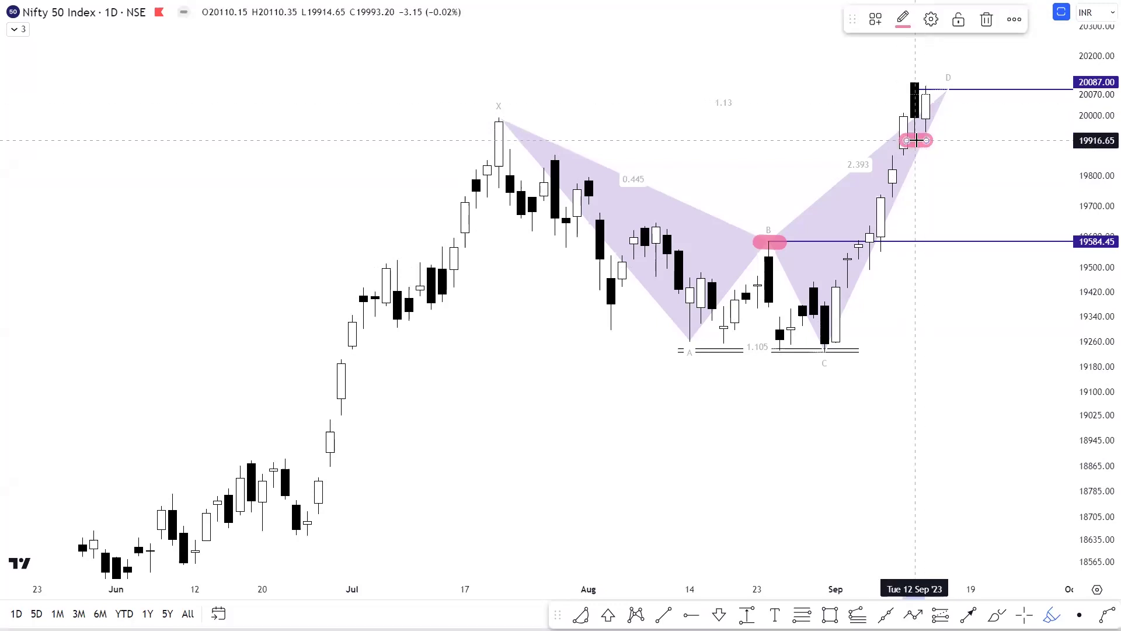
pyautogui.moveTo(896, 87); pyautogui.dragTo(935, 86)
# - Draw three successively taller upward arrows beside point D, each starting at about 20045 and crossing the 20087.00 line
pyautogui.click(969, 615)
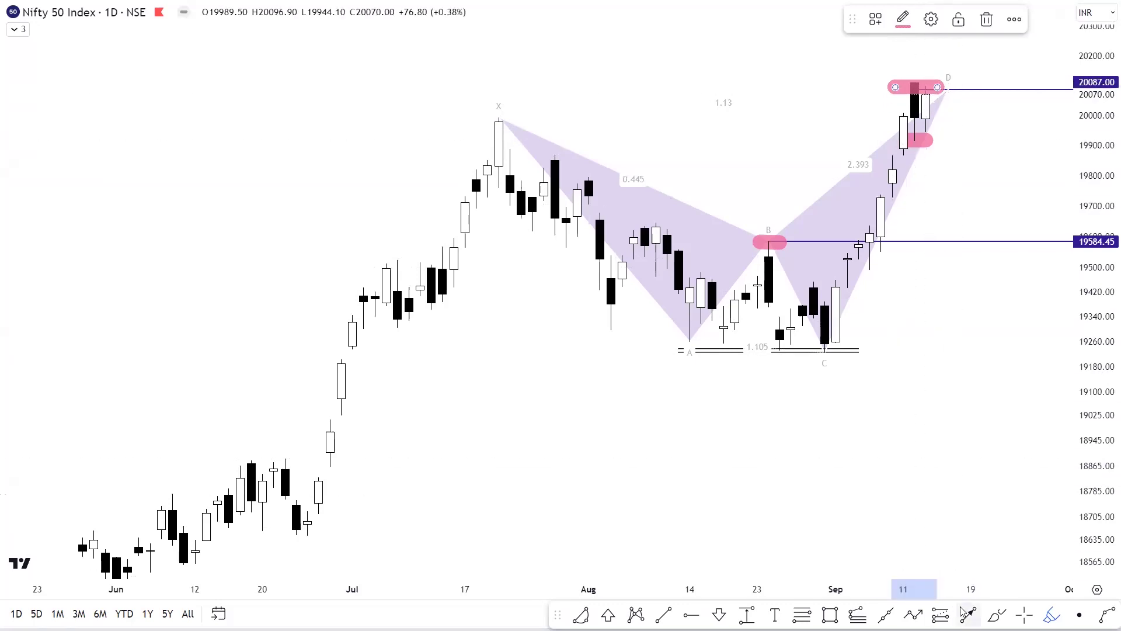
pyautogui.click(960, 102)
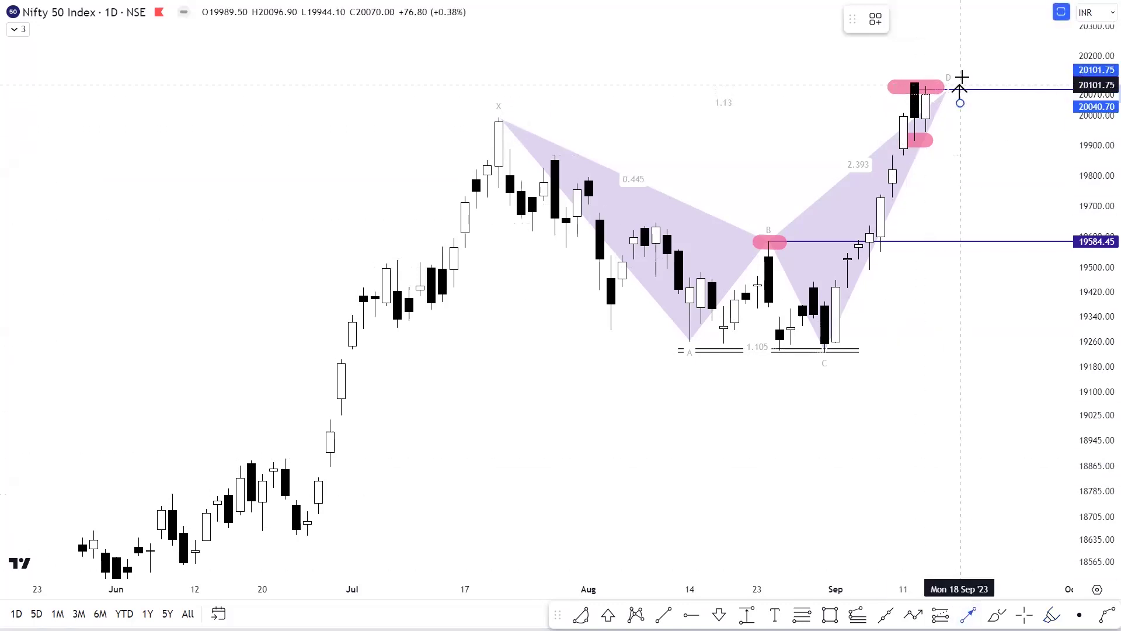
pyautogui.click(963, 73)
pyautogui.click(964, 151)
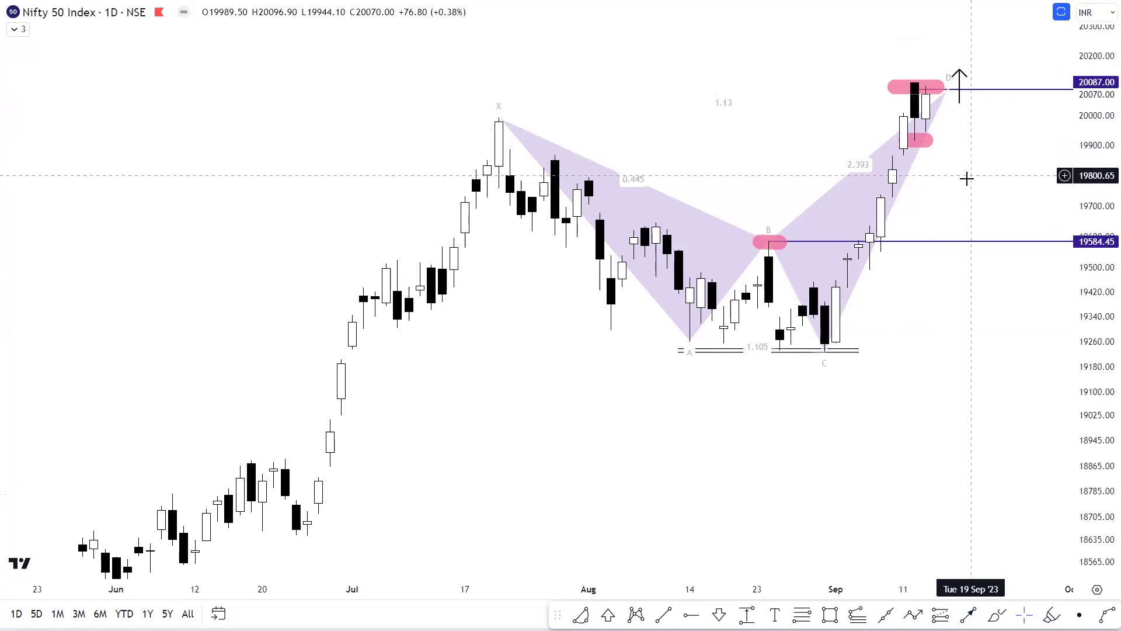
pyautogui.click(969, 615)
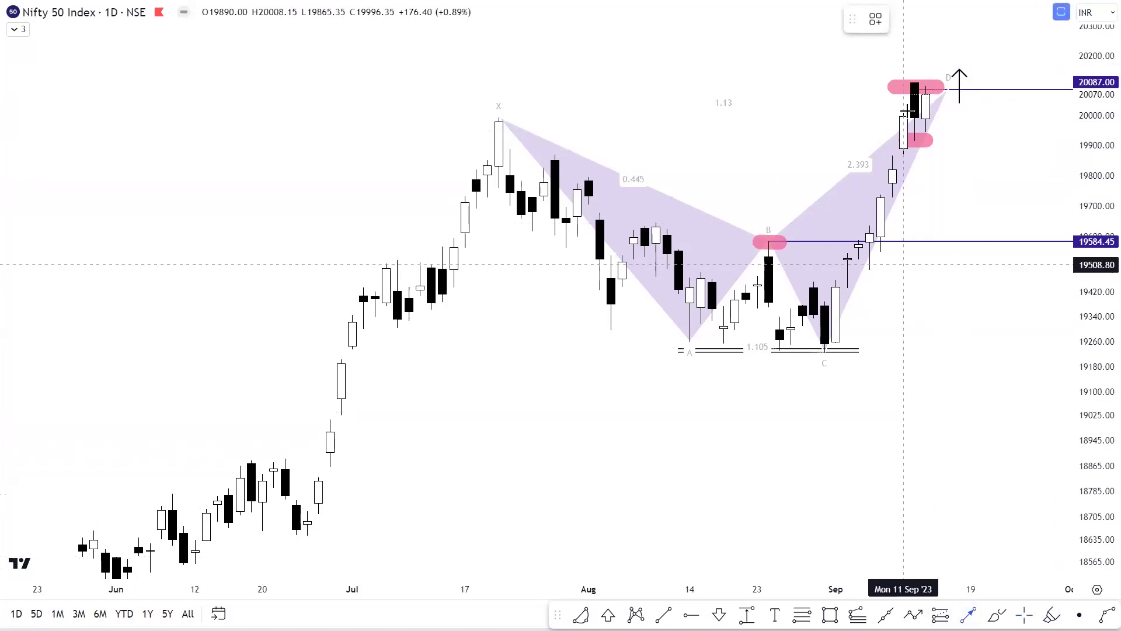
pyautogui.click(971, 101)
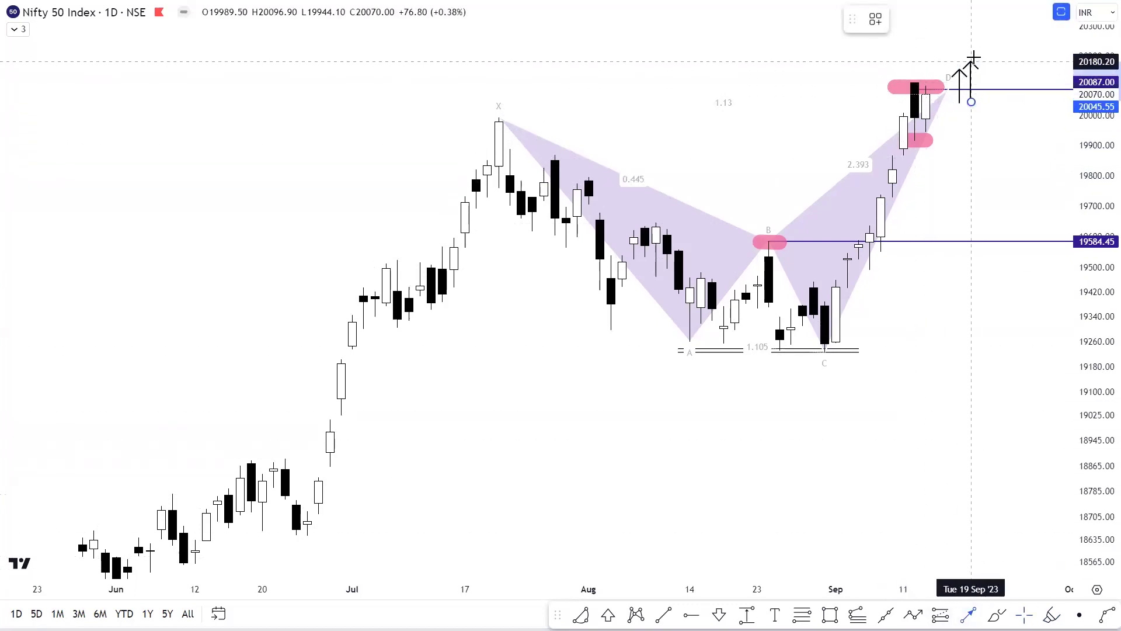
pyautogui.click(972, 49)
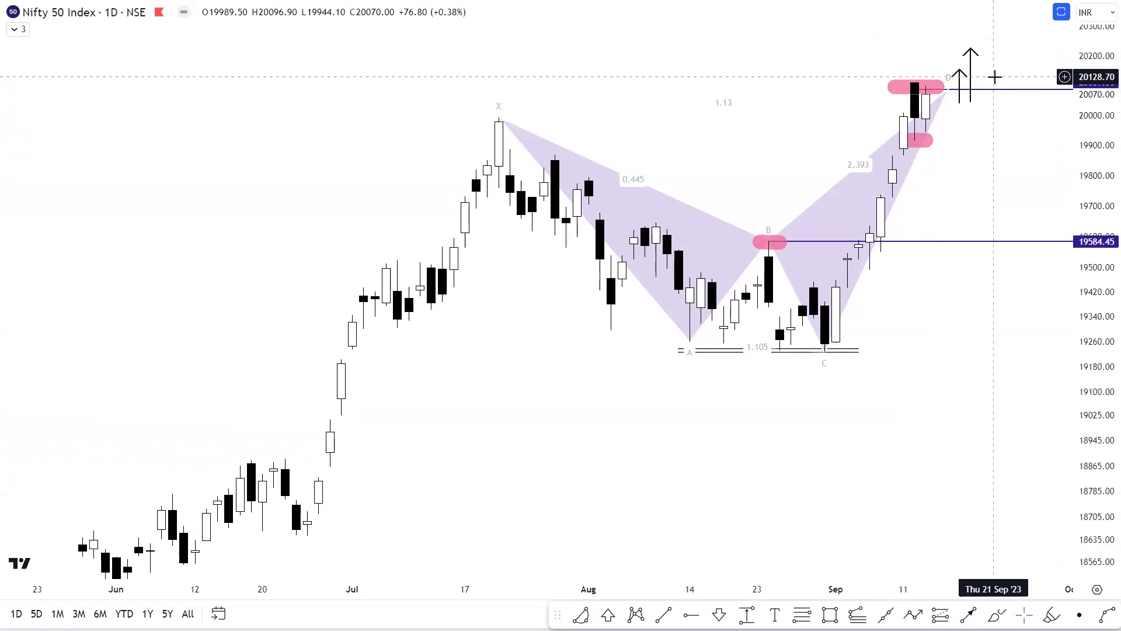
pyautogui.moveTo(997, 133); pyautogui.dragTo(991, 171)
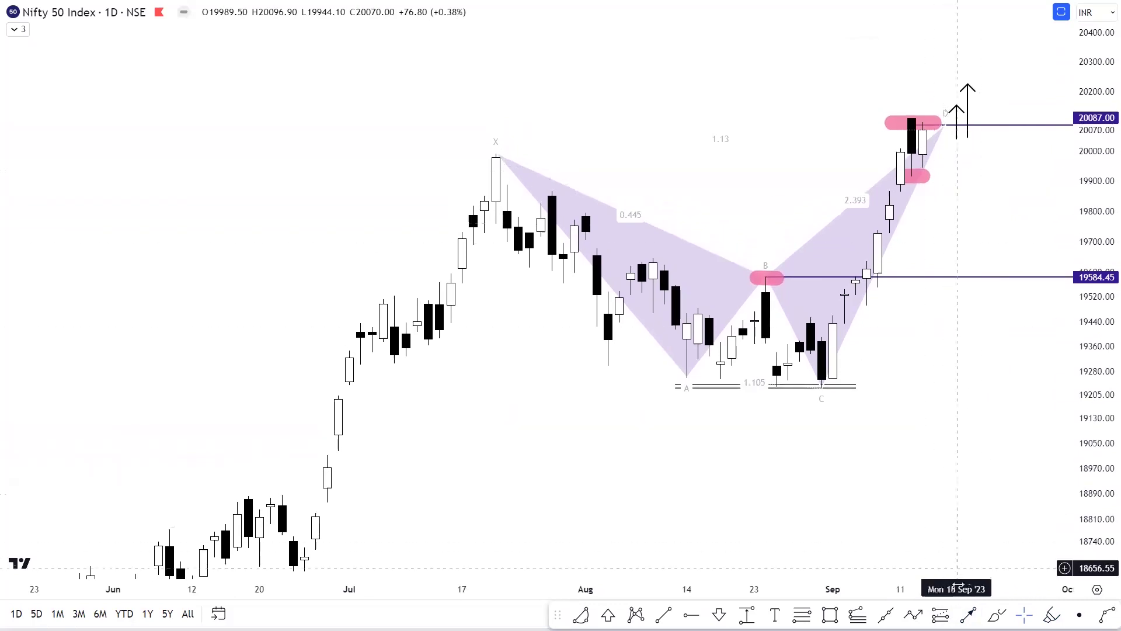
pyautogui.click(968, 615)
pyautogui.click(990, 138)
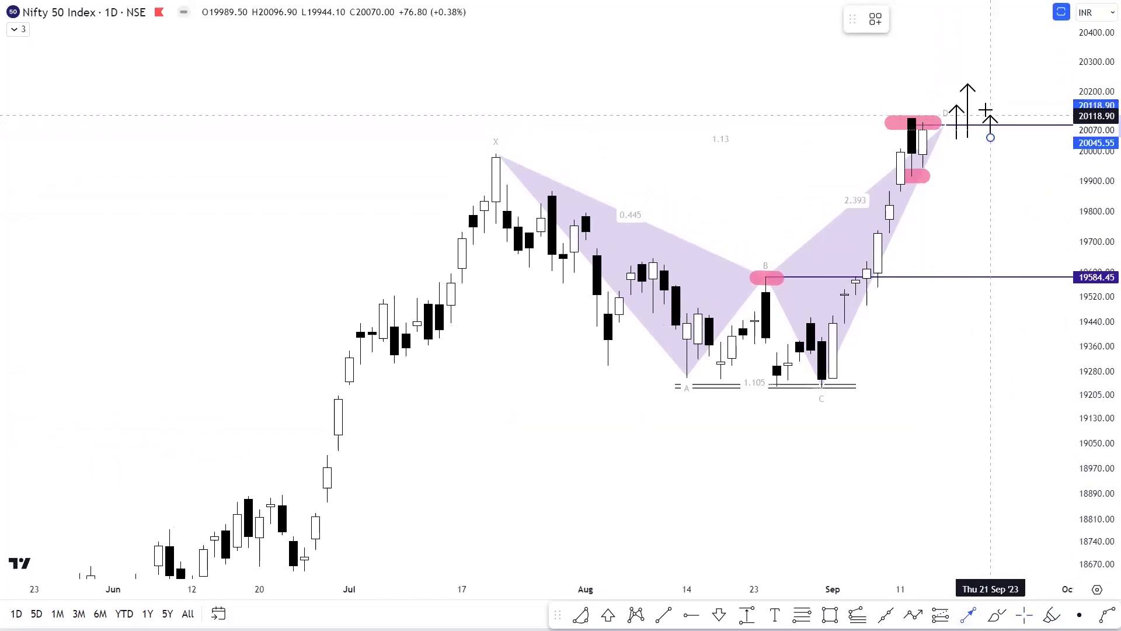
pyautogui.click(990, 47)
pyautogui.click(1011, 71)
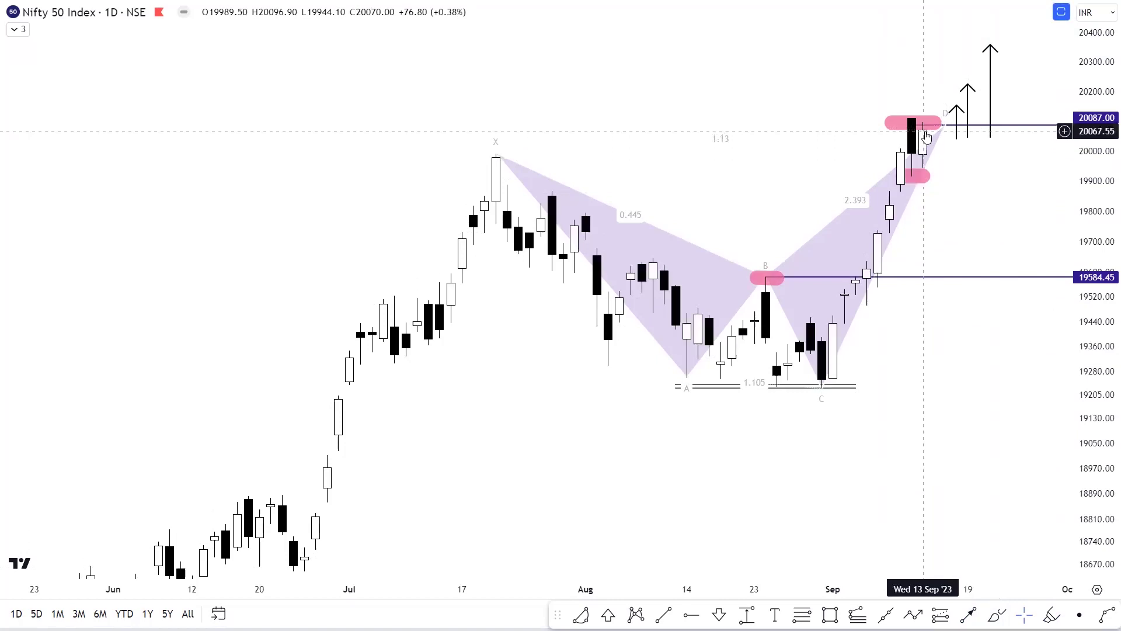
# - Draw a short horizontal trend line at 19914.25 under the lows of the latest candles
pyautogui.click(969, 614)
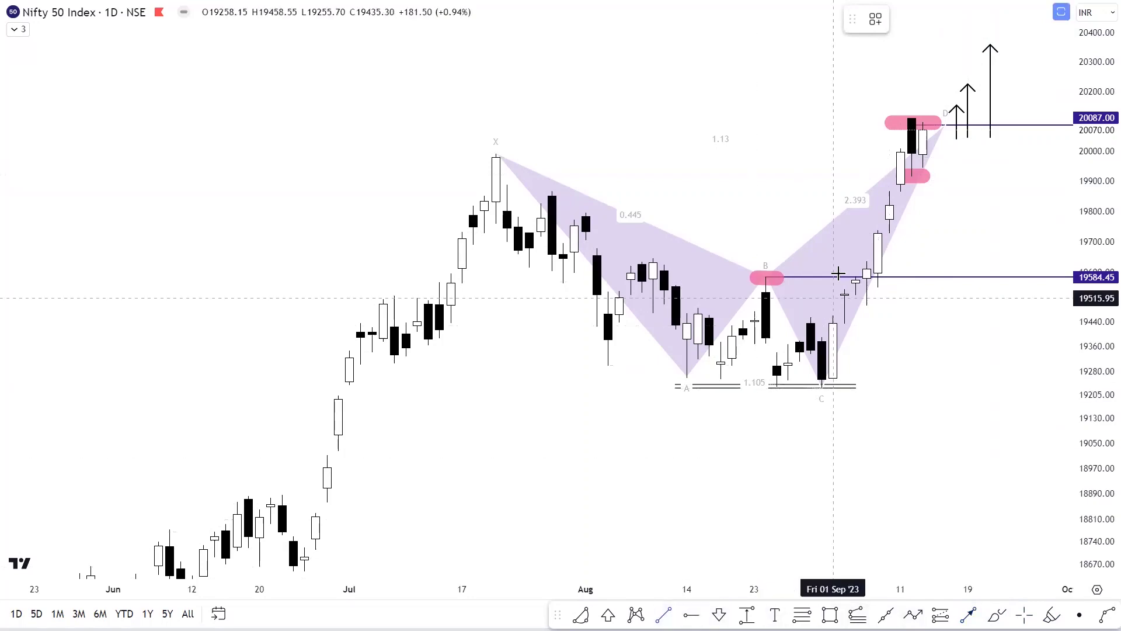
pyautogui.click(889, 176)
pyautogui.click(935, 176)
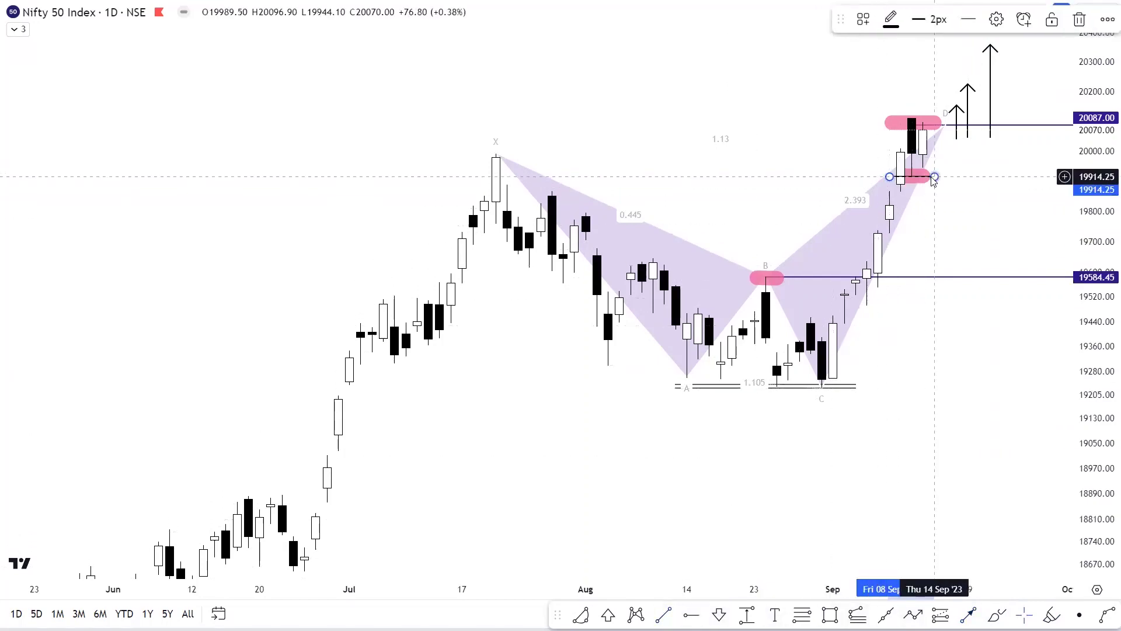
pyautogui.hotkey('alt', 't')
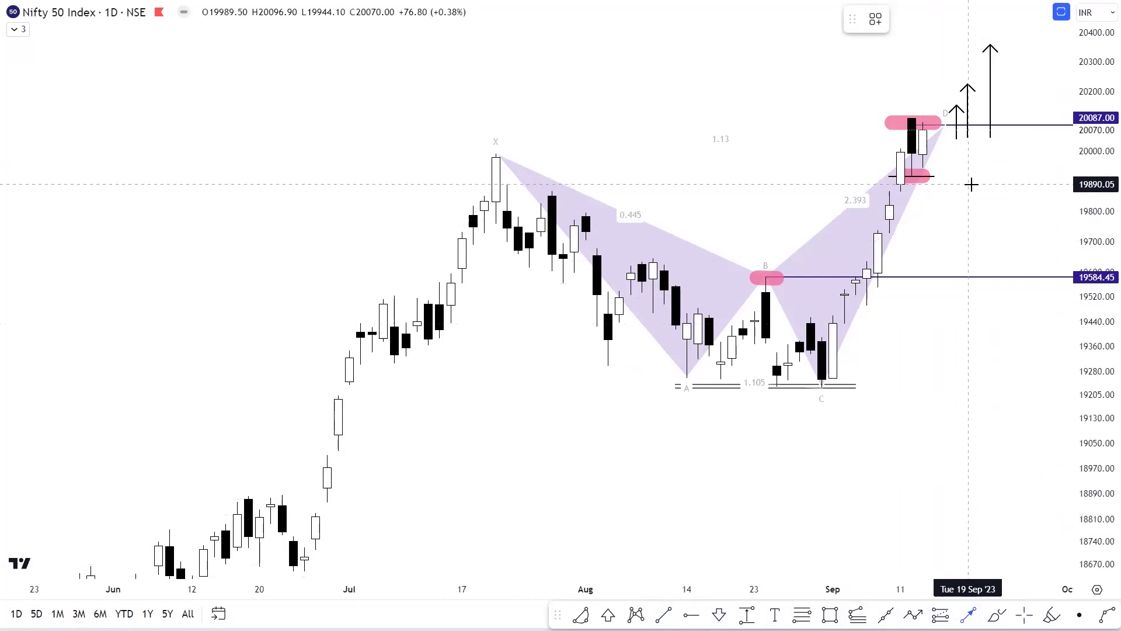
# - Draw an arrowed path from near point C's price level up to the 20087.00 line and down to about 19839, adding a brush stroke below its end
pyautogui.hotkey('alt', 'p')
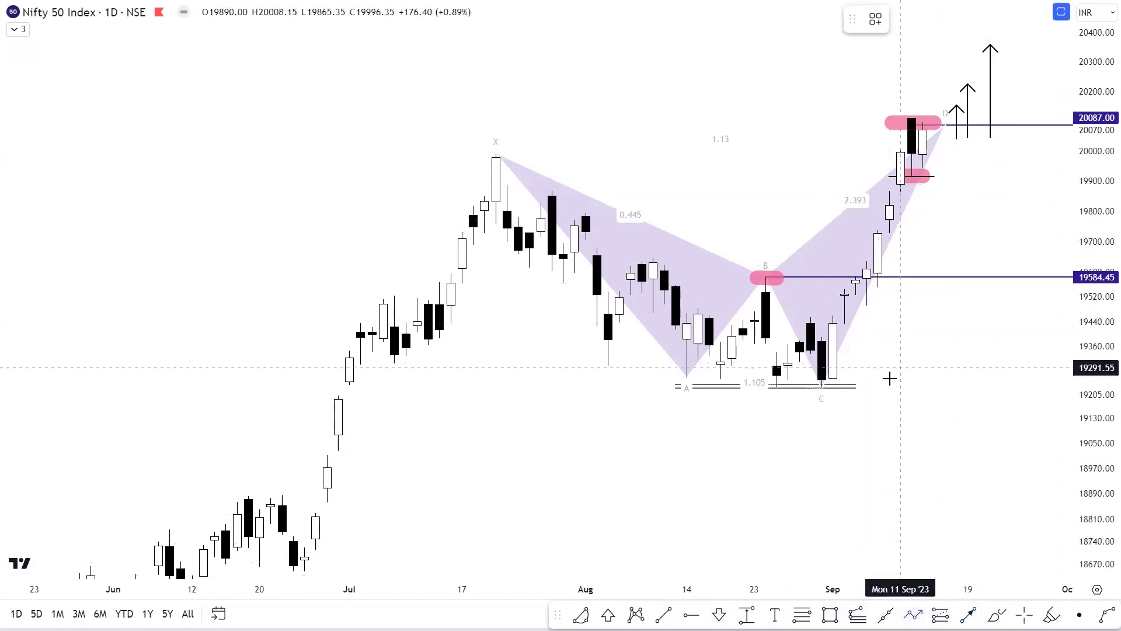
pyautogui.click(890, 384)
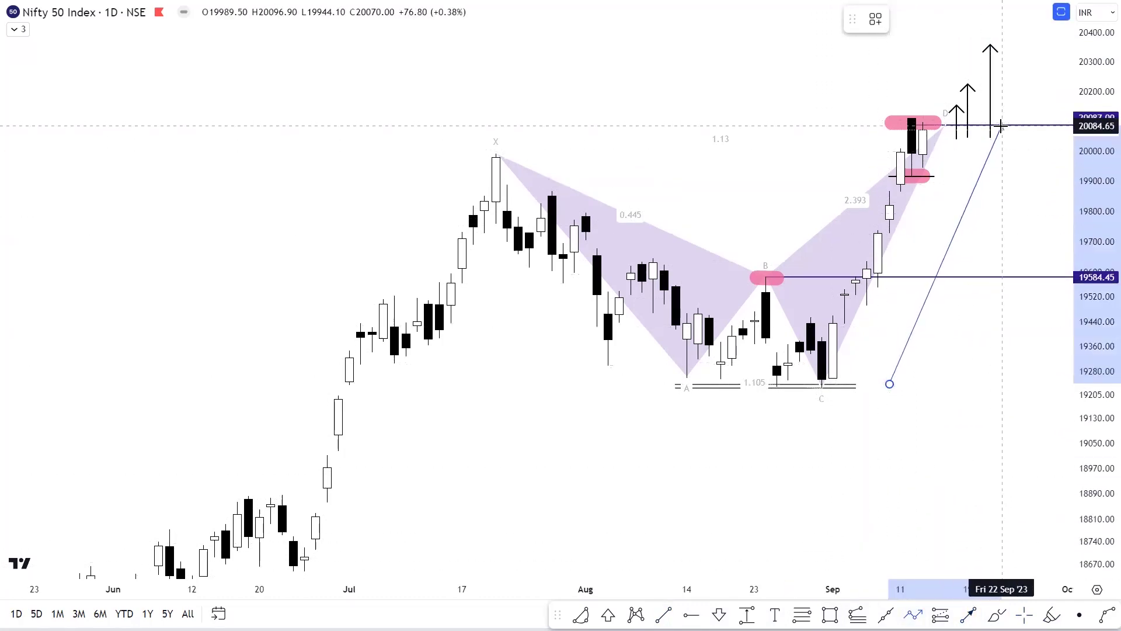
pyautogui.click(1001, 125)
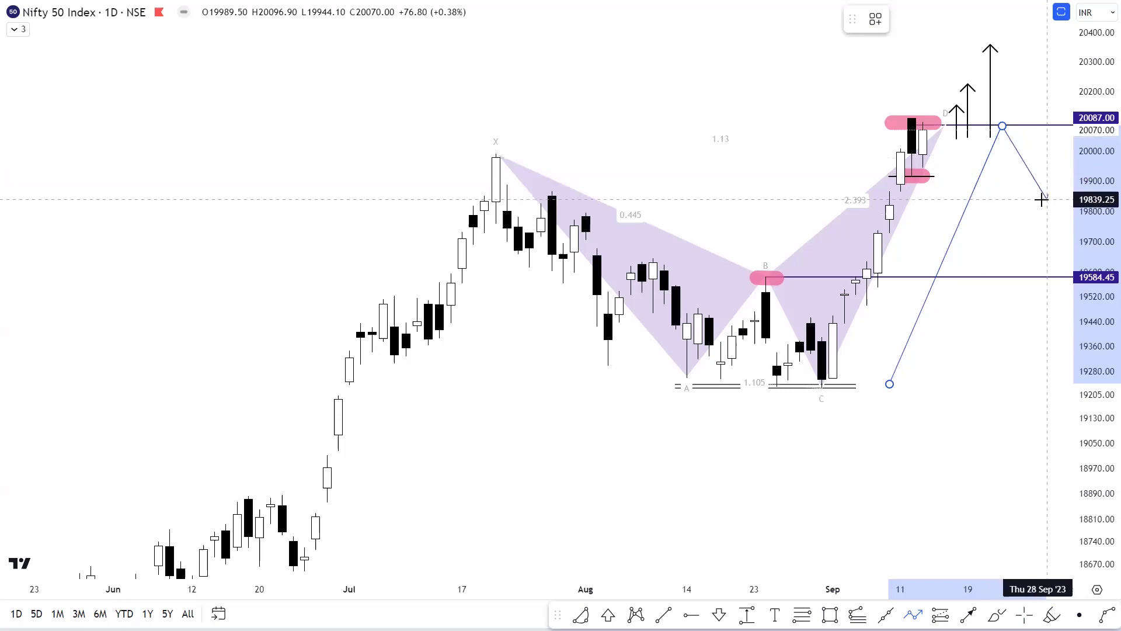
pyautogui.doubleClick(1047, 199)
pyautogui.click(1039, 232)
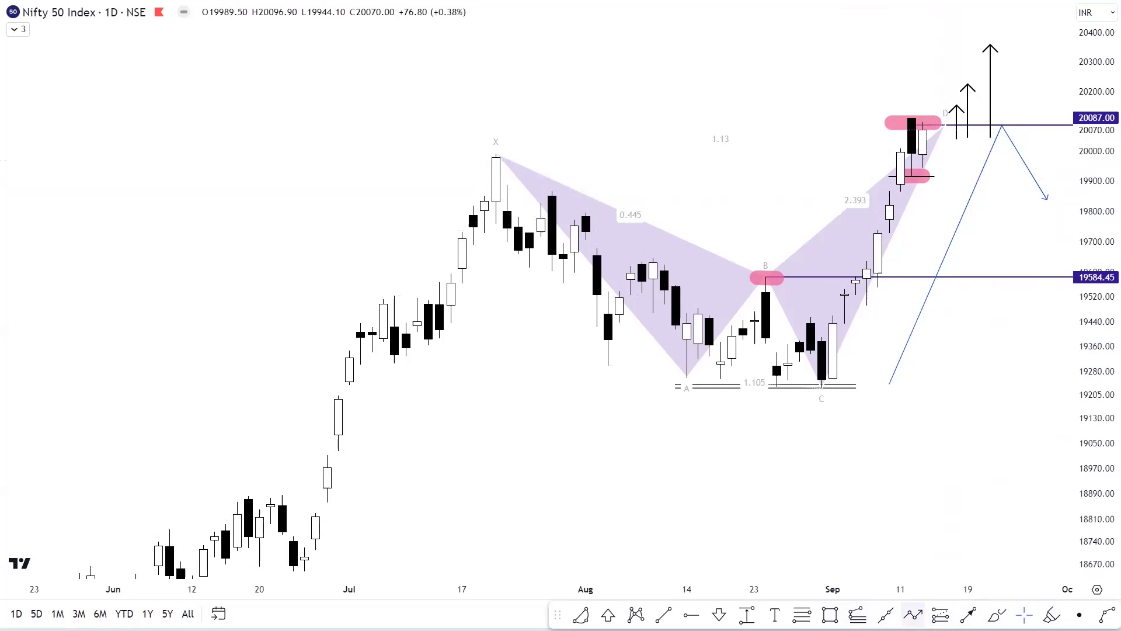
pyautogui.click(998, 614)
pyautogui.moveTo(1005, 217)
pyautogui.mouseDown()
pyautogui.moveTo(1047, 216)
pyautogui.moveTo(994, 238)
pyautogui.moveTo(1058, 238)
pyautogui.mouseUp()
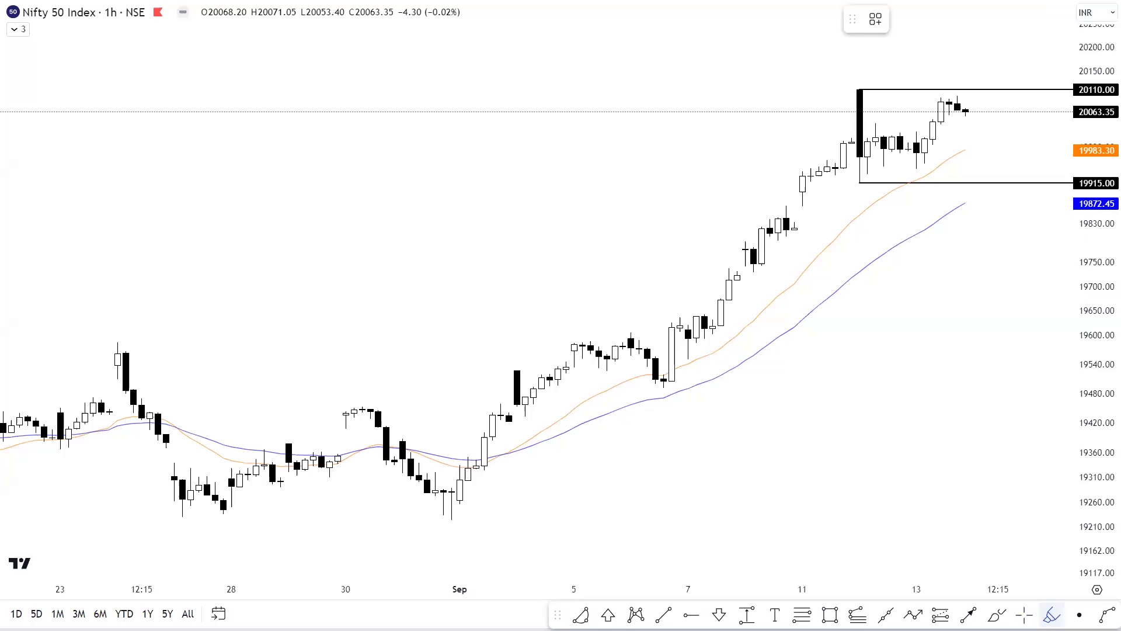
# - Mark highlighter dots on the swing lows just before 1 September and on 6 September, and on the latest ends of both moving averages
pyautogui.click(452, 519)
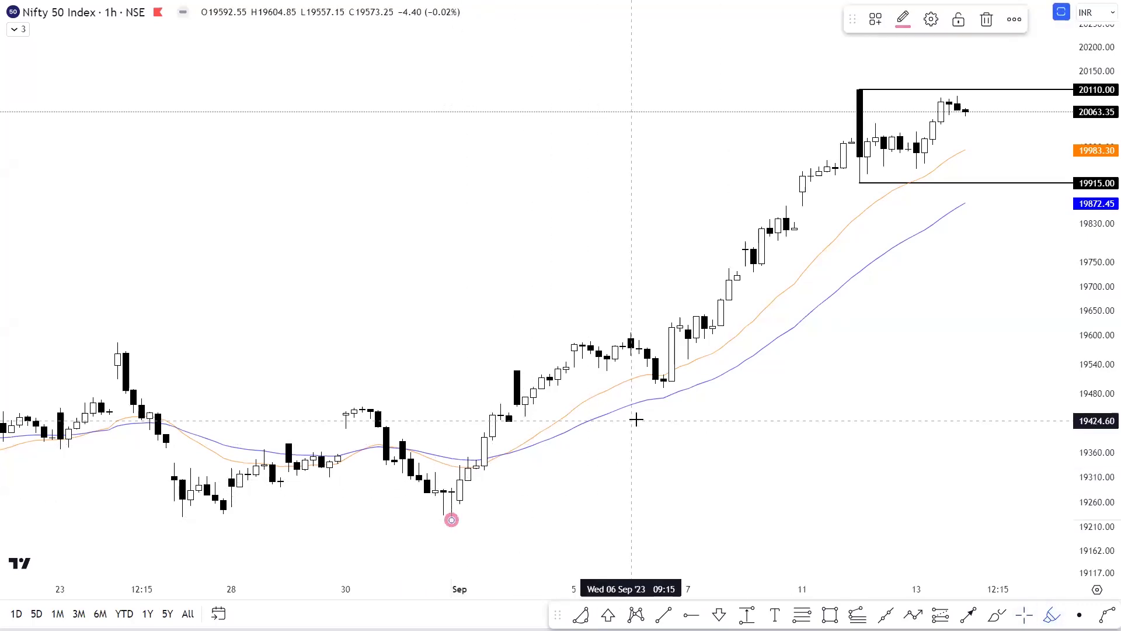
pyautogui.click(664, 386)
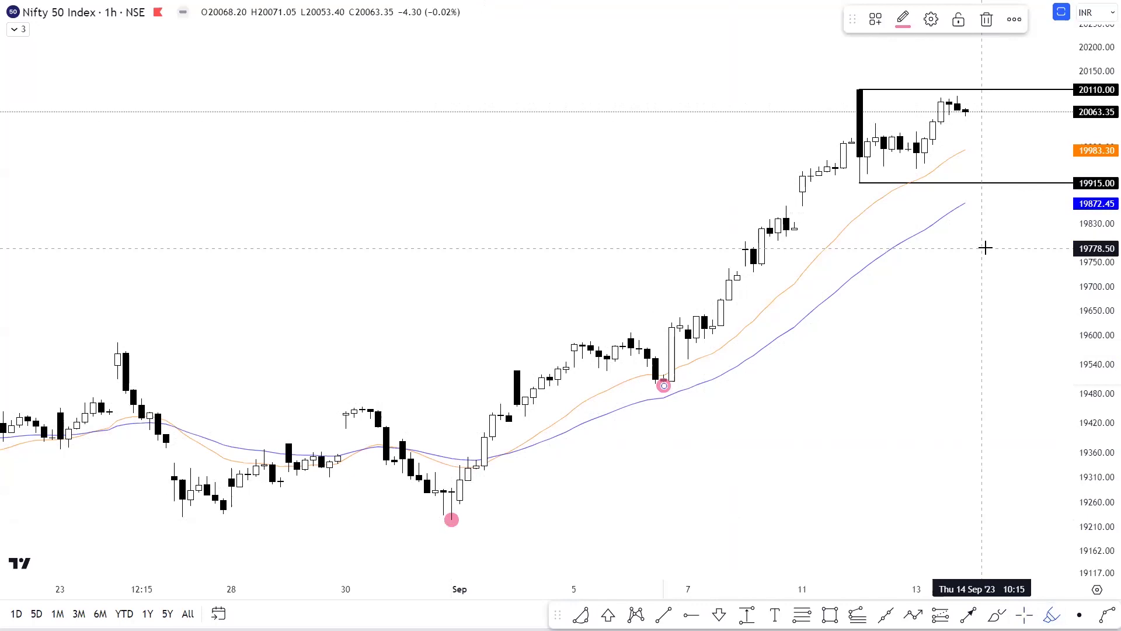
pyautogui.click(966, 149)
pyautogui.click(966, 200)
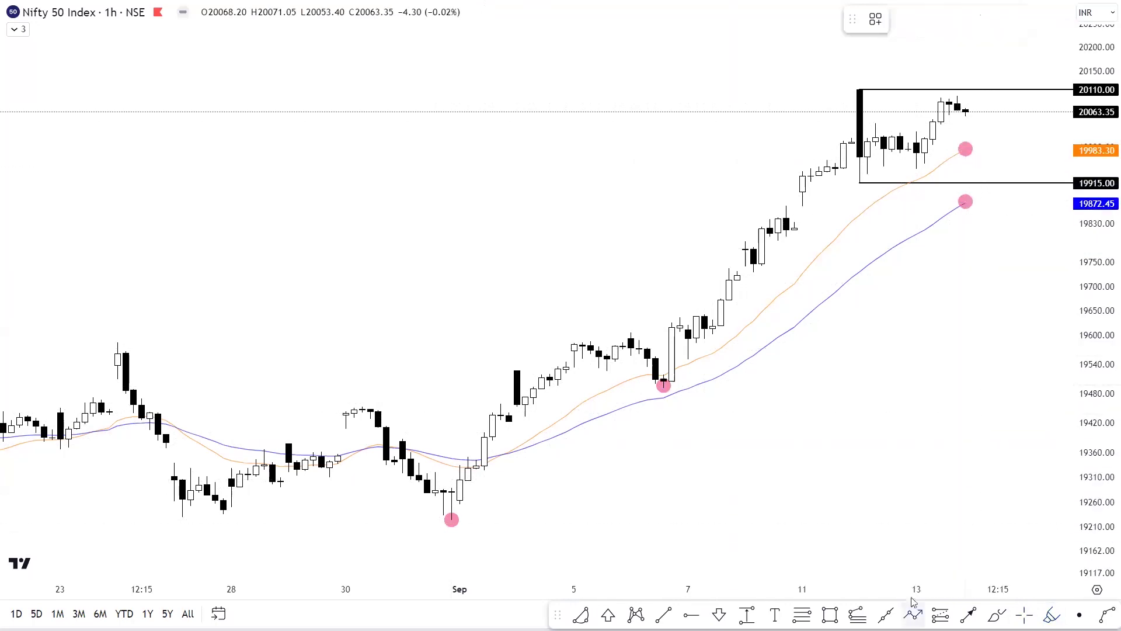
# - Draw an arrowed path from below the latest candle down to about 19927 and back up to about 20085
pyautogui.click(966, 127)
pyautogui.click(982, 176)
pyautogui.click(998, 103)
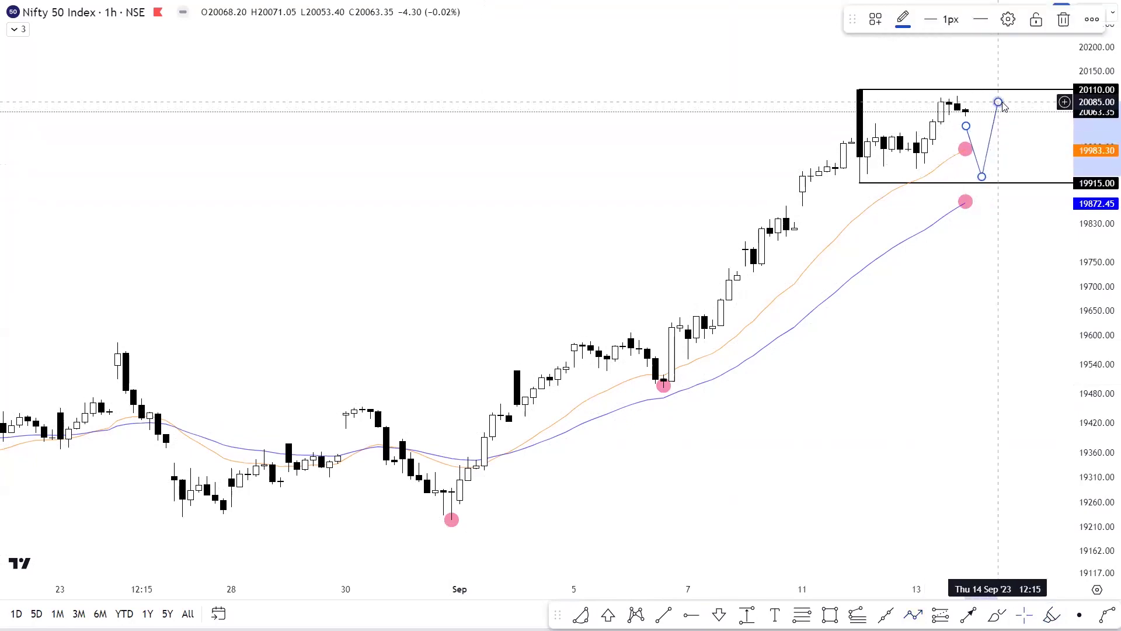
pyautogui.click(1014, 270)
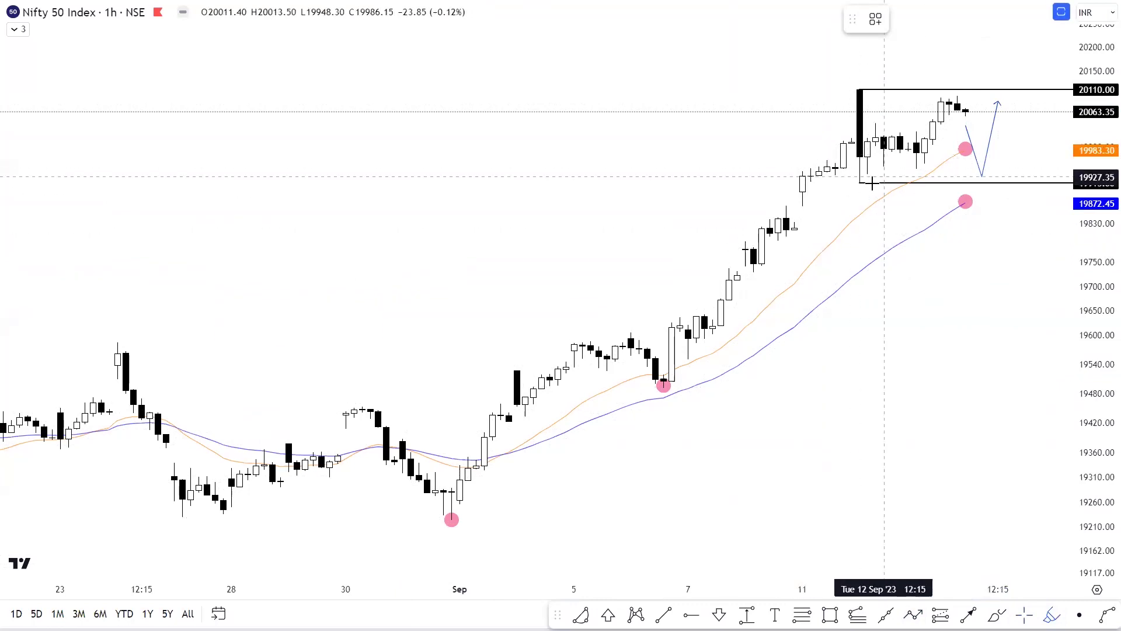
# - Highlight the starting ends of the 19915.00 and 20110.00 lines with short horizontal strokes at the tall black candle
pyautogui.click(848, 182)
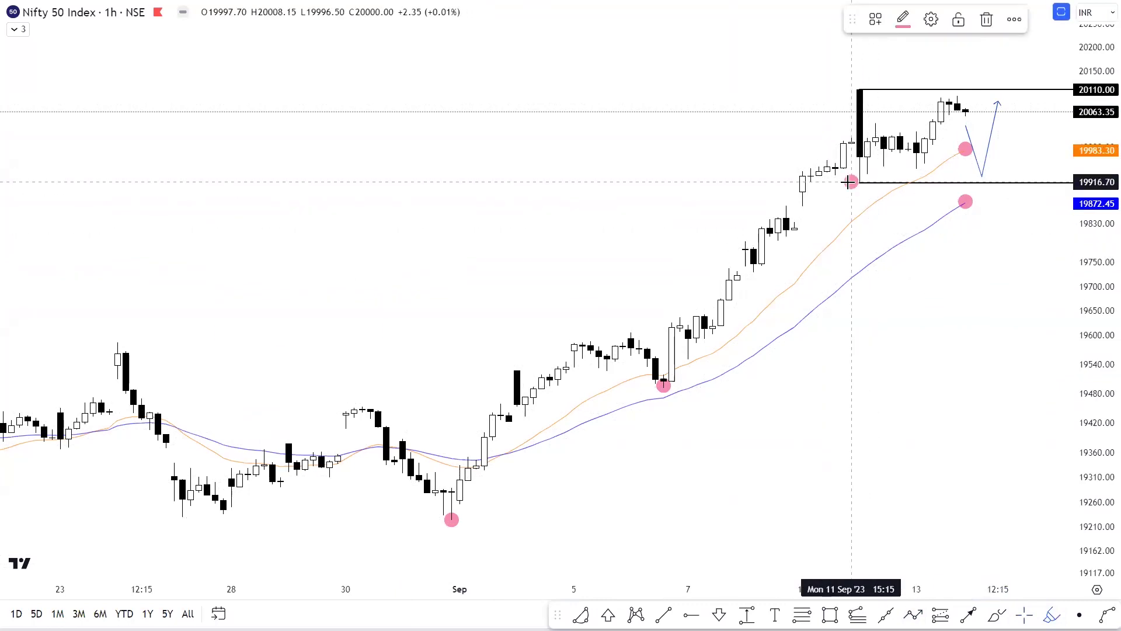
pyautogui.moveTo(852, 183); pyautogui.dragTo(855, 182)
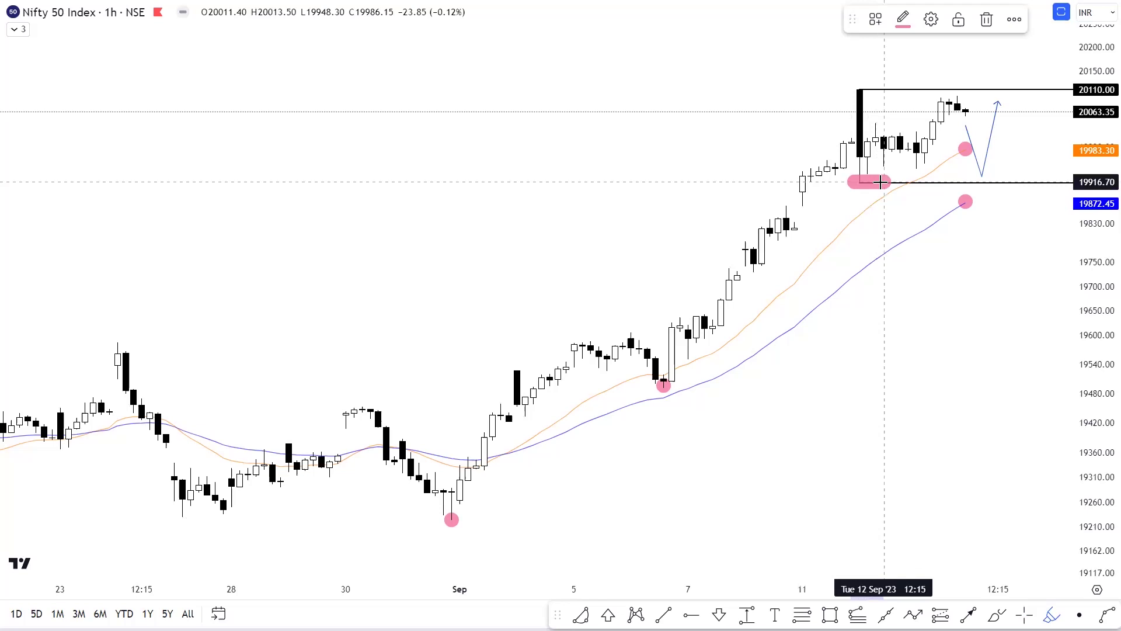
pyautogui.moveTo(841, 92); pyautogui.dragTo(876, 91)
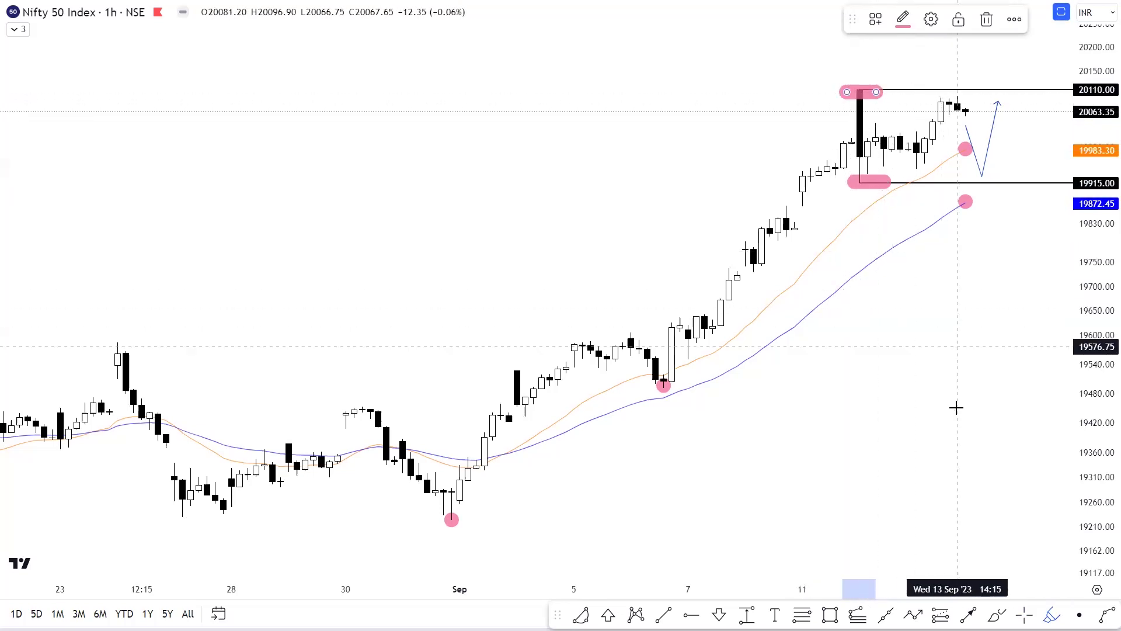
# - Draw an upward arrow crossing the 20110.00 line and a downward arrow from about 19978 crossing the 19915.00 line
pyautogui.click(969, 614)
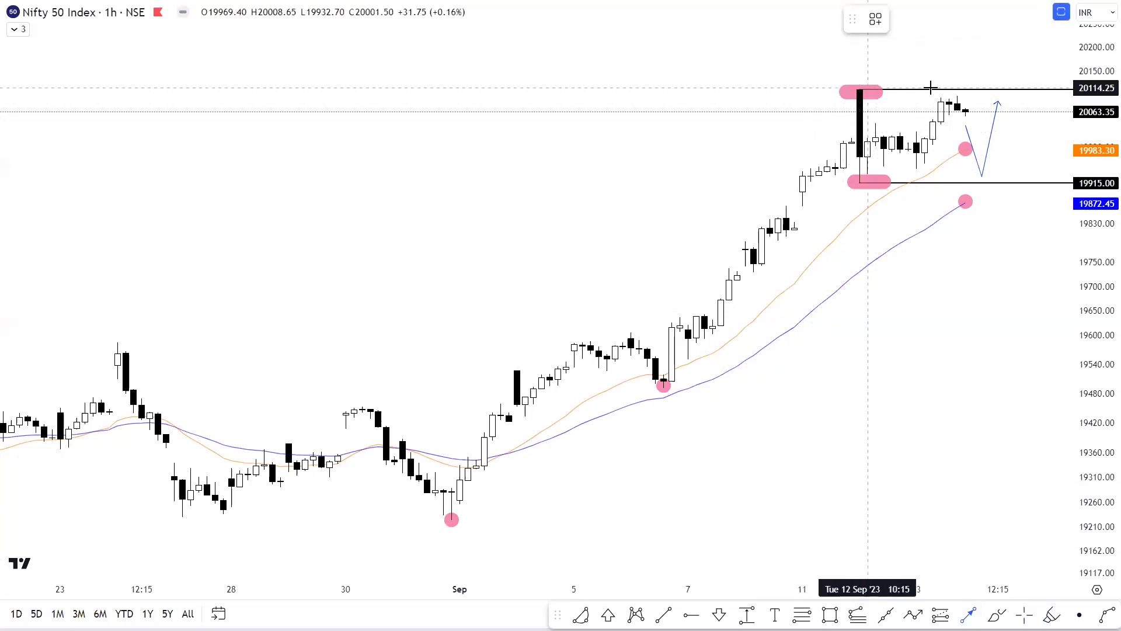
pyautogui.moveTo(1014, 114); pyautogui.dragTo(1014, 74)
pyautogui.click(969, 615)
pyautogui.moveTo(1023, 153); pyautogui.dragTo(1023, 193)
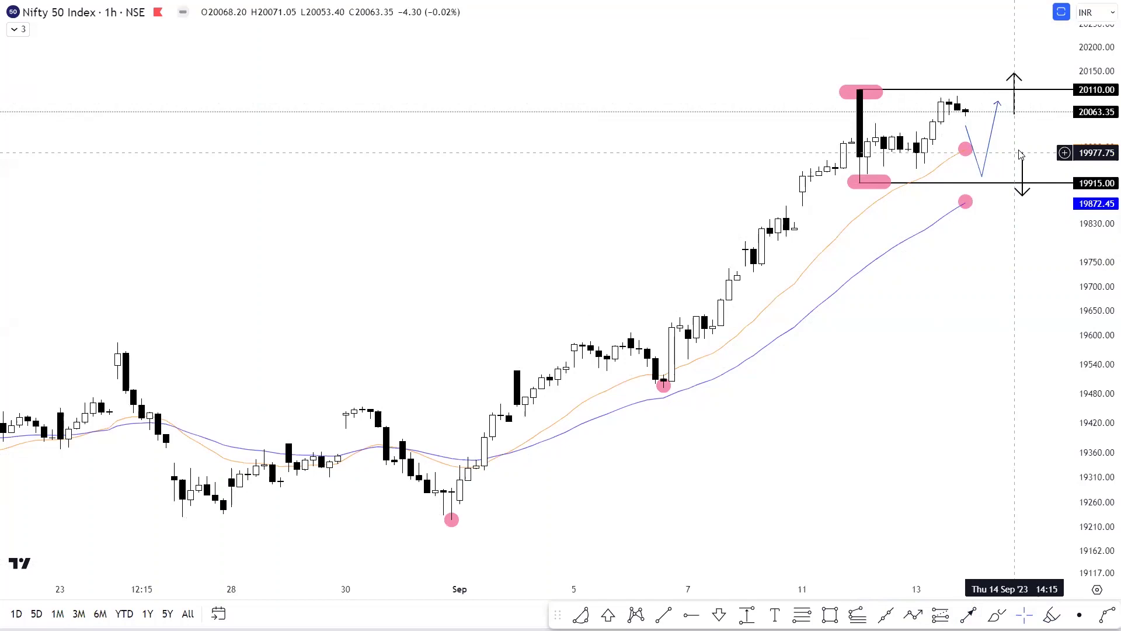
# - Highlight the 20110.00 line at the upward arrow, a vertical stretch above it to about 20163, and a horizontal zone near 20200
pyautogui.click(1052, 614)
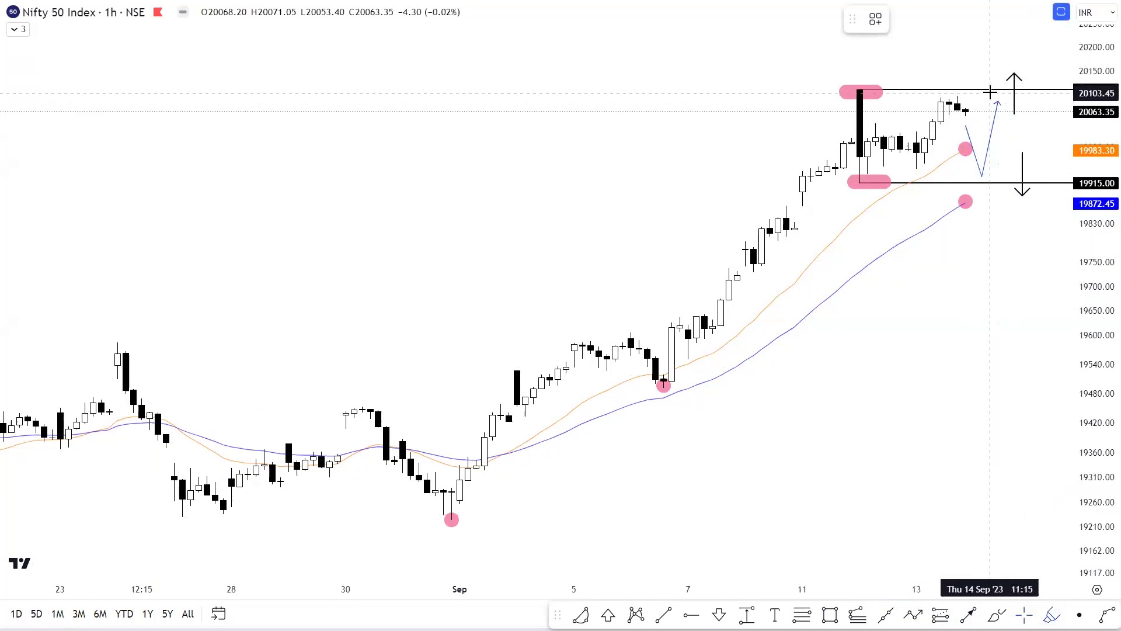
pyautogui.moveTo(992, 92); pyautogui.dragTo(1035, 93)
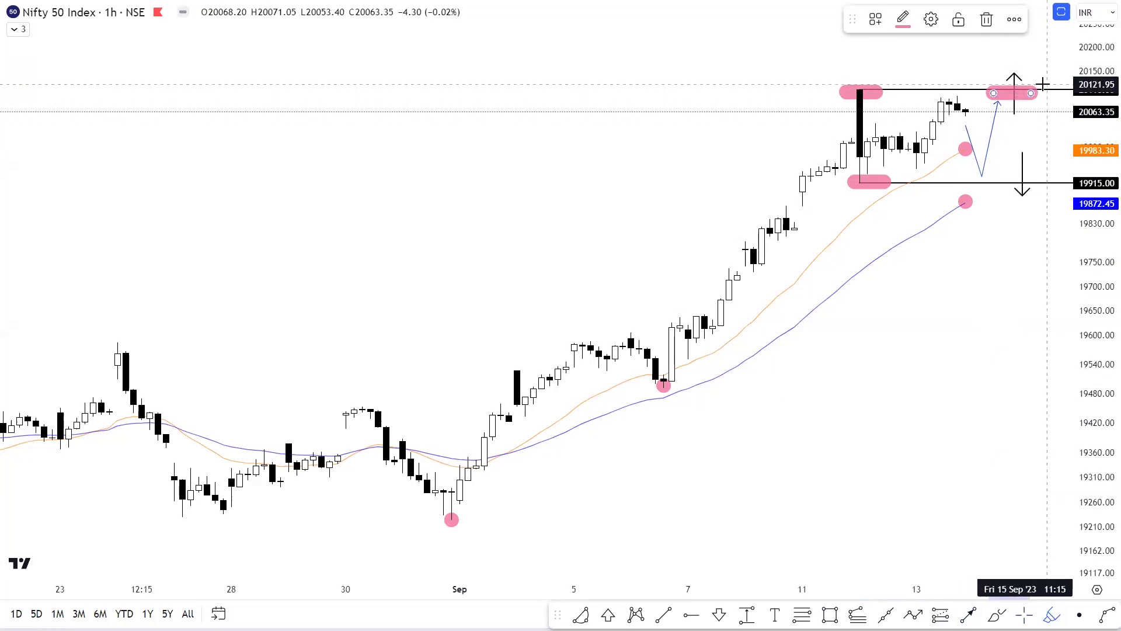
pyautogui.moveTo(1037, 90); pyautogui.dragTo(1039, 63)
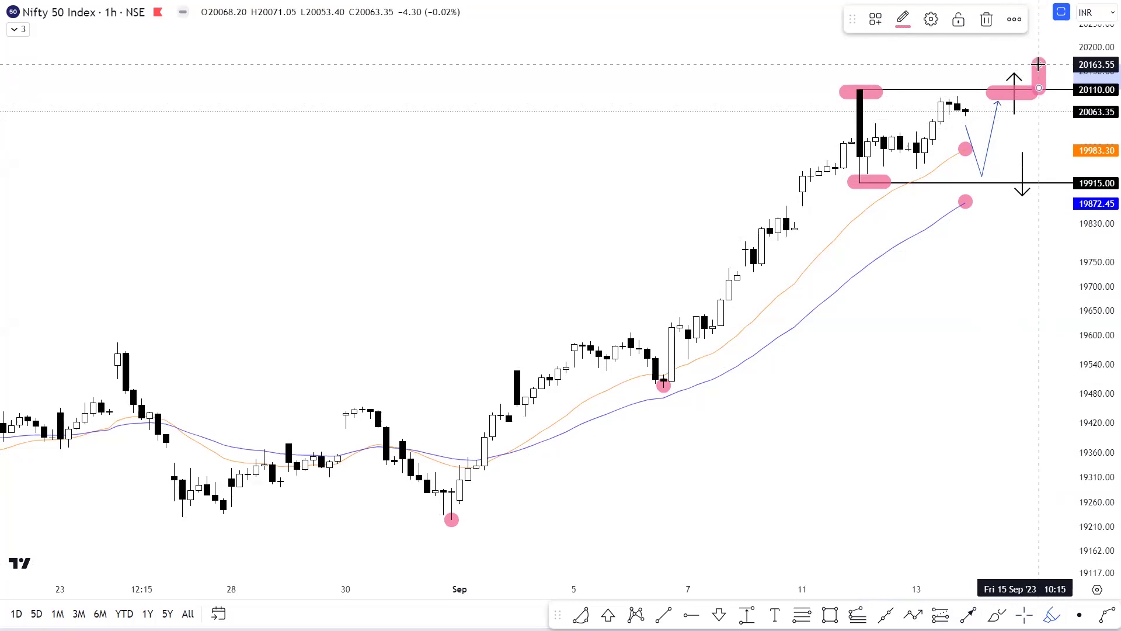
pyautogui.moveTo(1019, 49); pyautogui.dragTo(1054, 49)
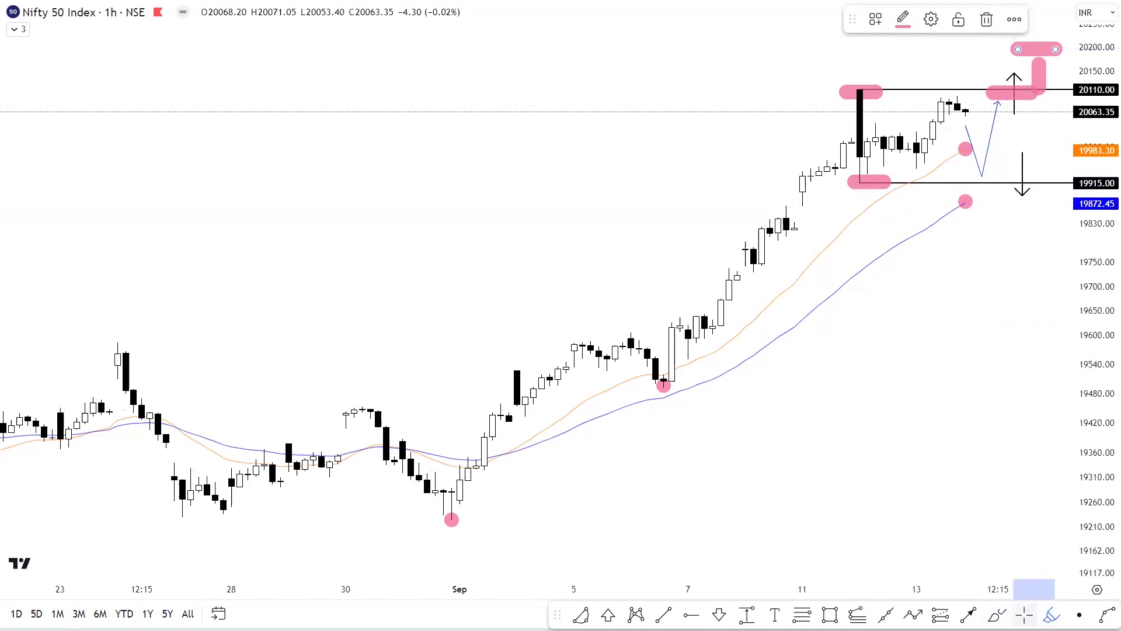
# - Draw short horizontal brush strokes on the 19915.00 line at the downward arrow and at the blue moving average's latest end
pyautogui.click(997, 614)
pyautogui.moveTo(1004, 184); pyautogui.dragTo(1047, 184)
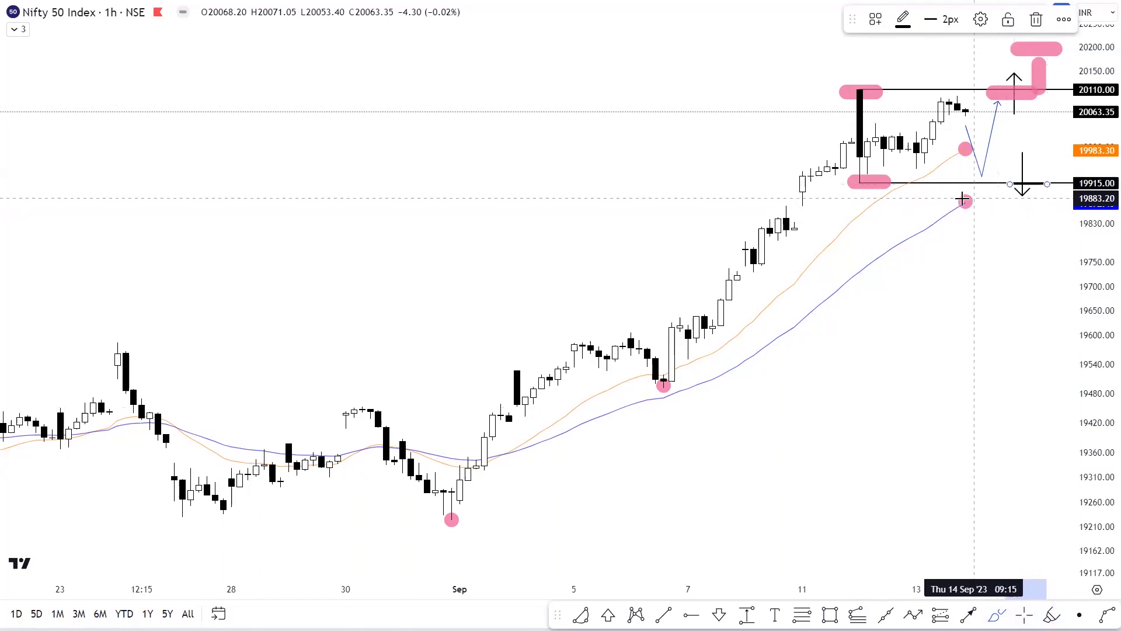
pyautogui.moveTo(950, 202); pyautogui.dragTo(983, 203)
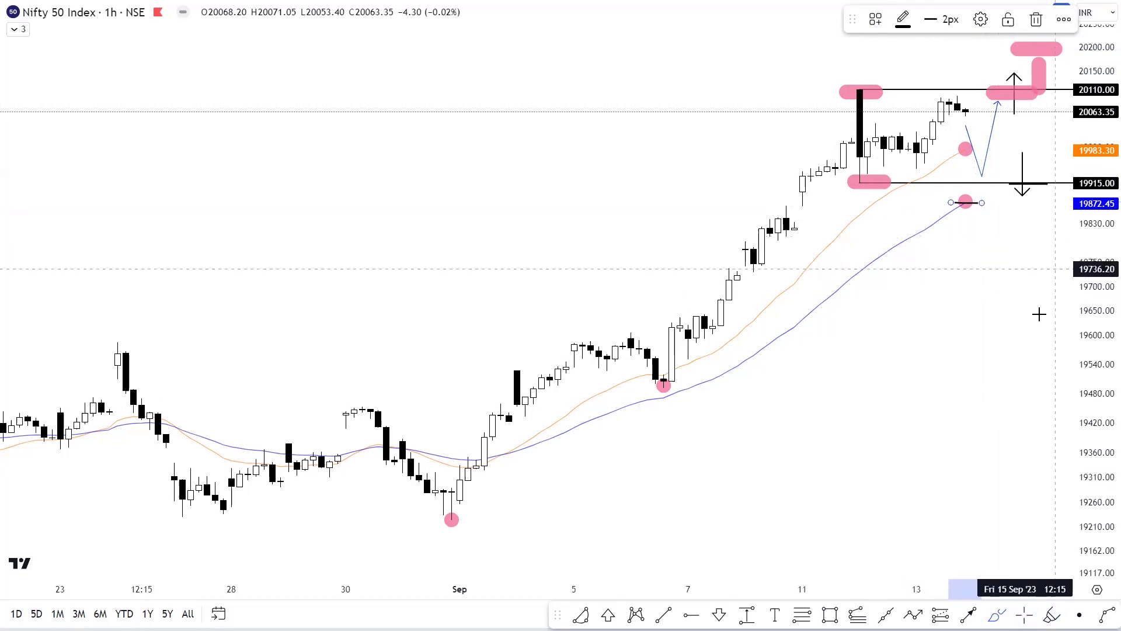
# - Draw a downward arrow from about 19909 to 19812 and a short horizontal brush stroke below it at about 19765
pyautogui.click(969, 615)
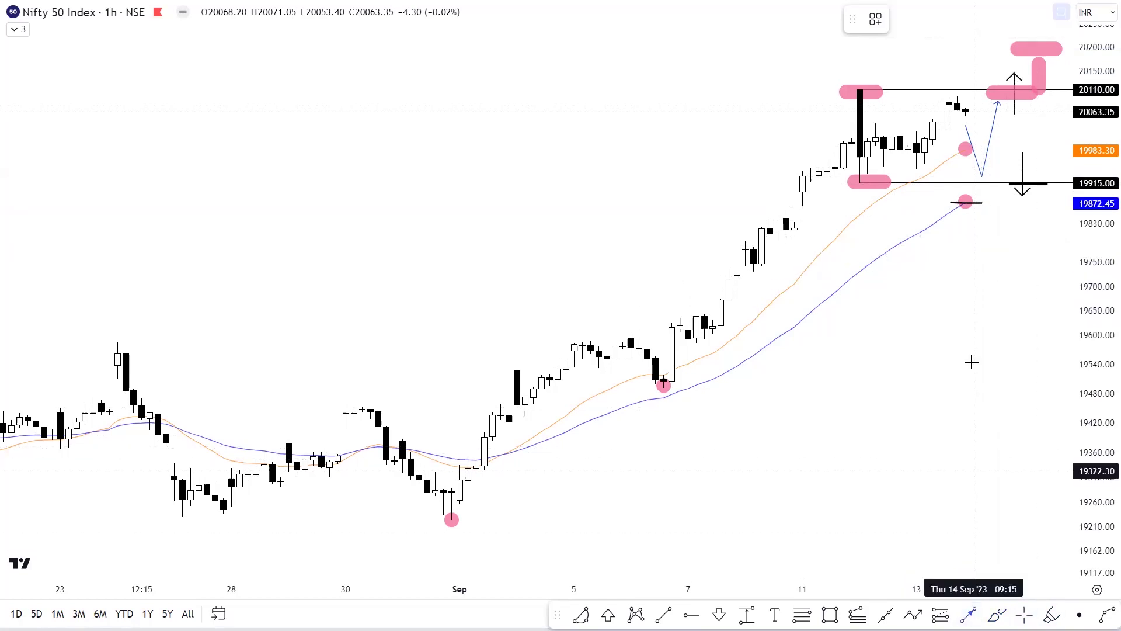
pyautogui.click(1039, 185)
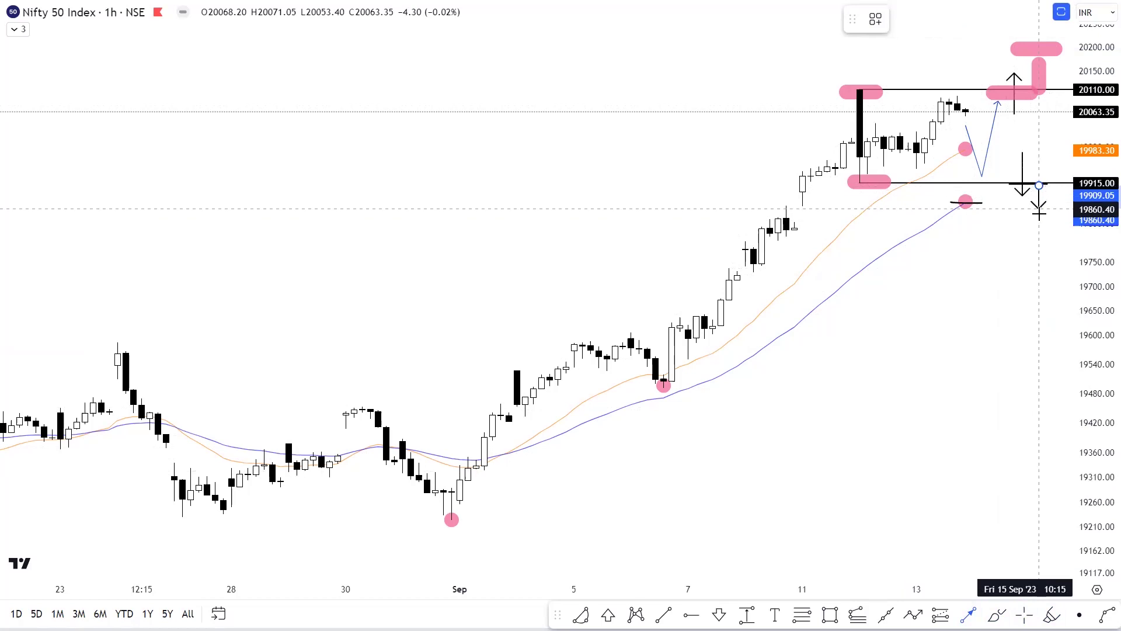
pyautogui.click(1040, 231)
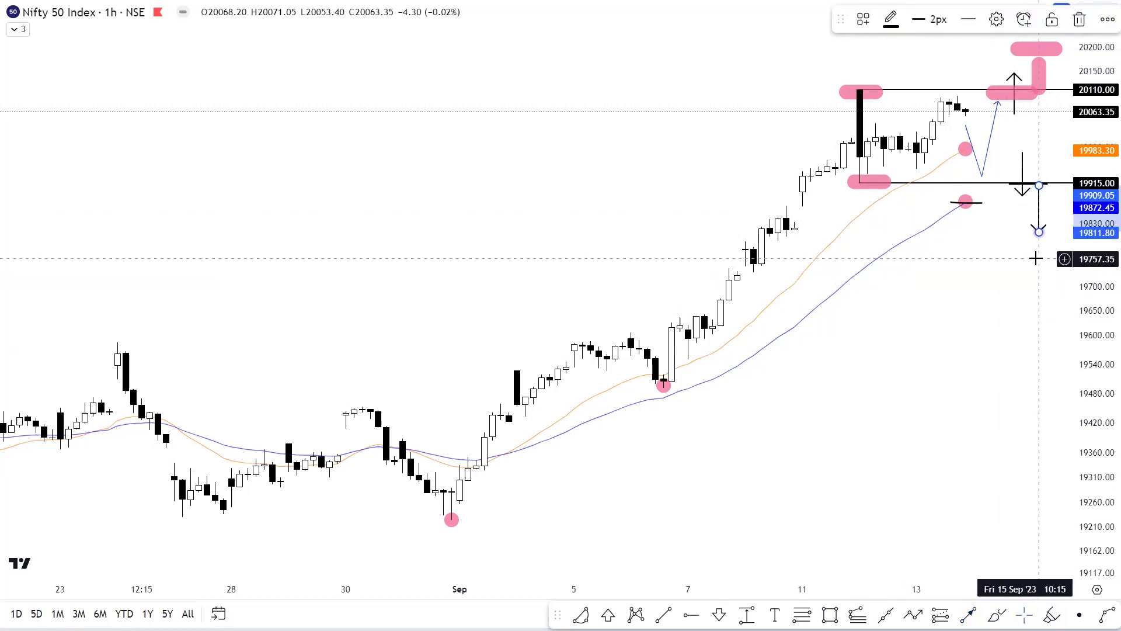
pyautogui.click(1035, 258)
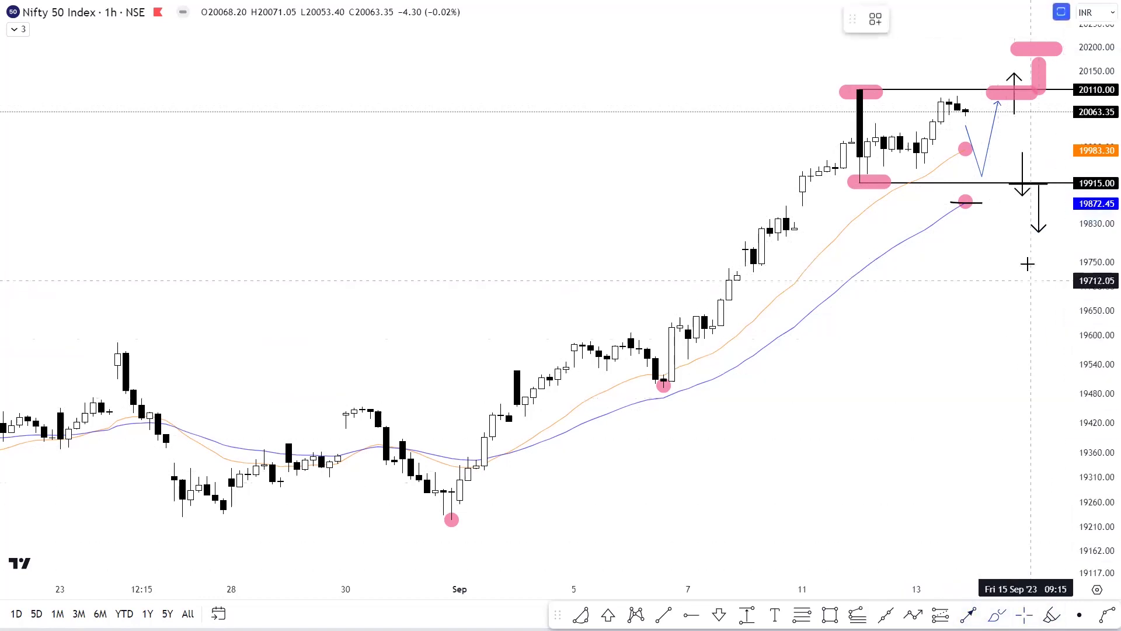
pyautogui.moveTo(1026, 255); pyautogui.dragTo(1064, 254)
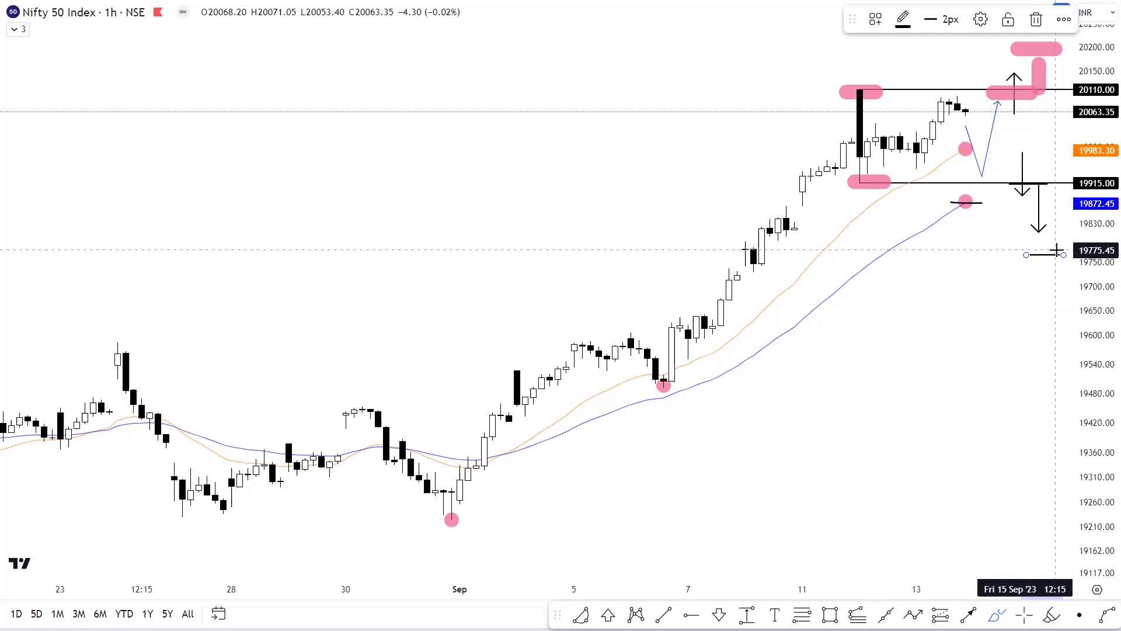
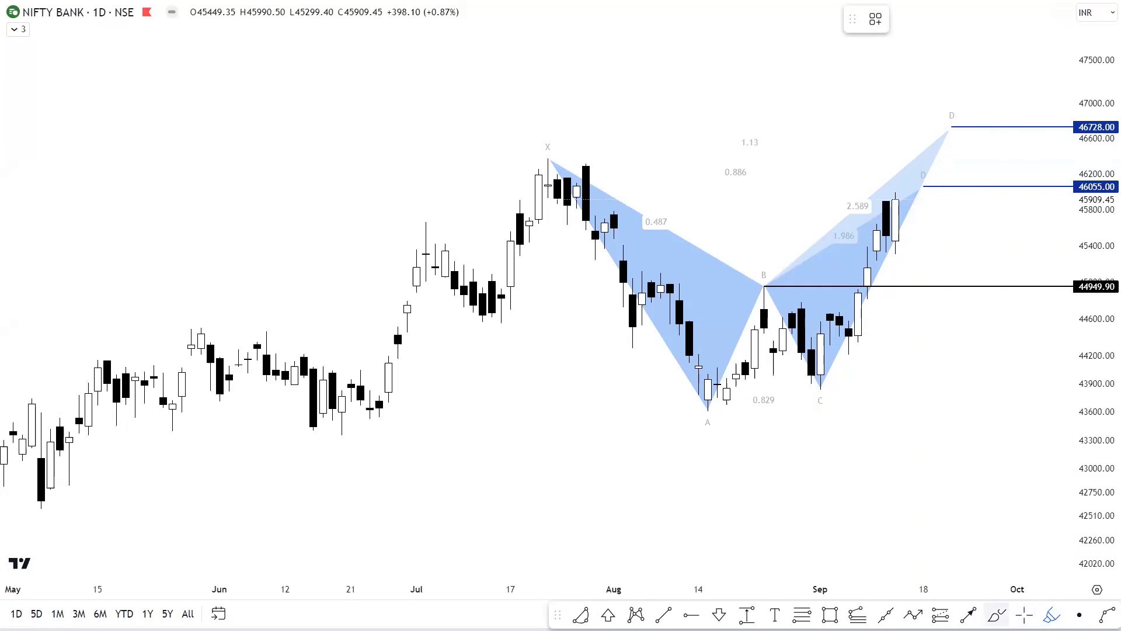
# - On the Nifty Bank daily chart, draw an upward arrow across the 44949.90 line and a zigzag path from near point A to the 46055.00 line
pyautogui.click(915, 301)
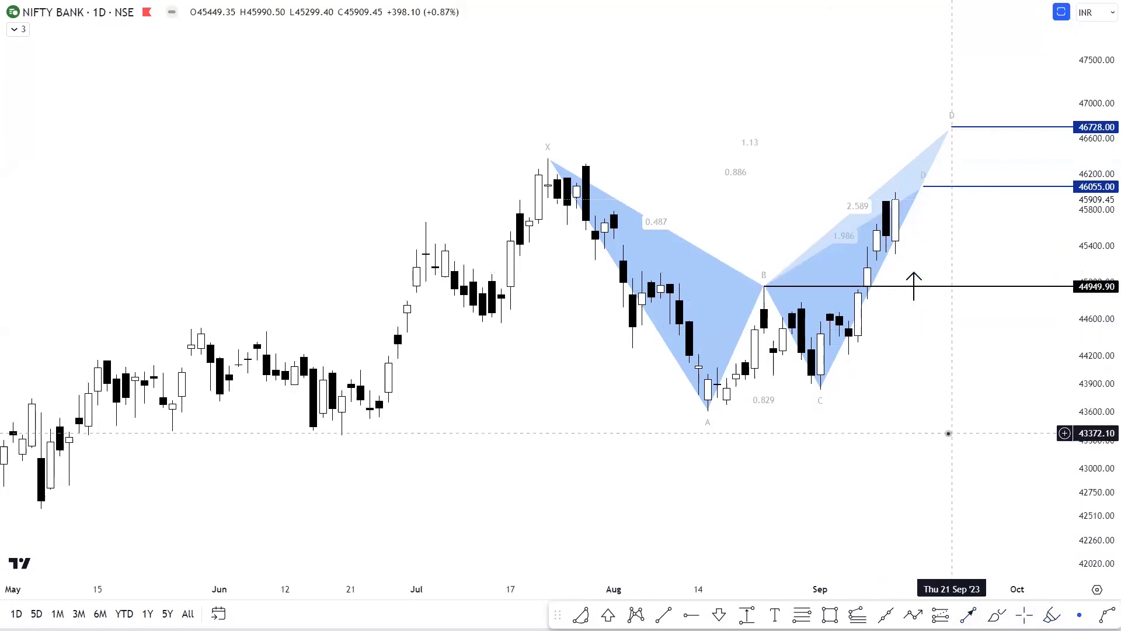
pyautogui.click(913, 614)
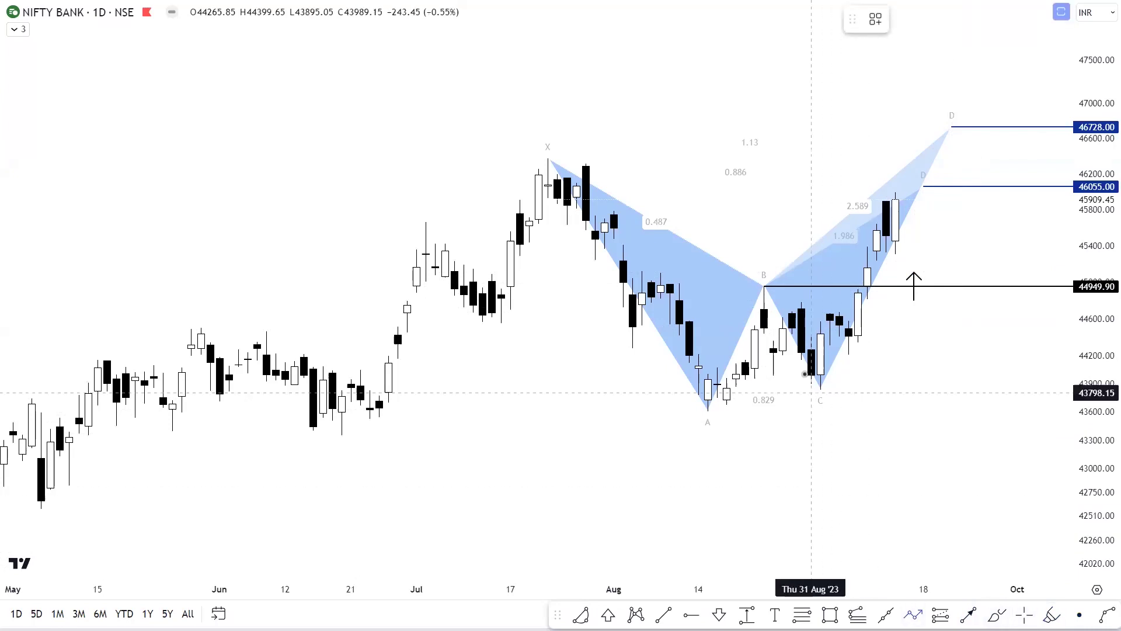
pyautogui.click(745, 385)
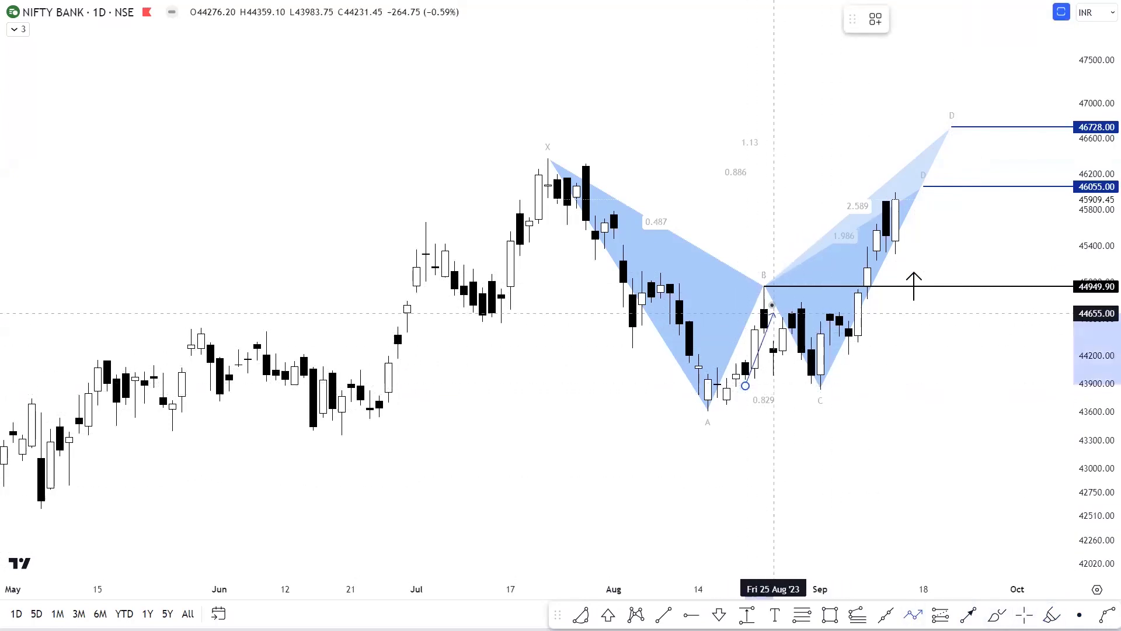
pyautogui.click(765, 297)
pyautogui.click(792, 373)
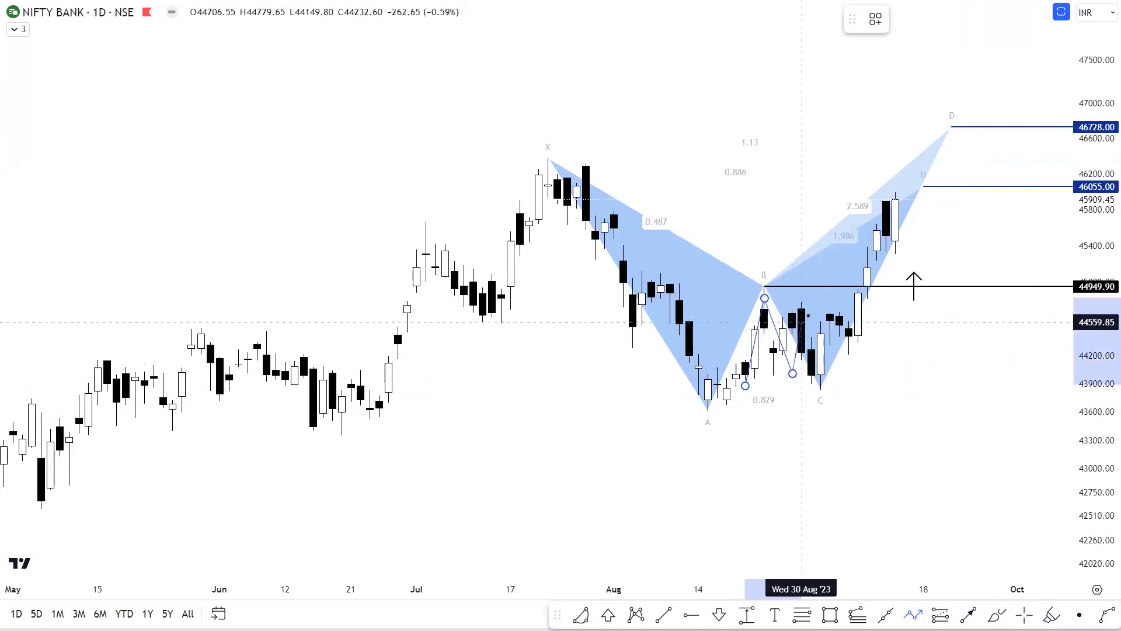
pyautogui.click(812, 305)
pyautogui.click(840, 366)
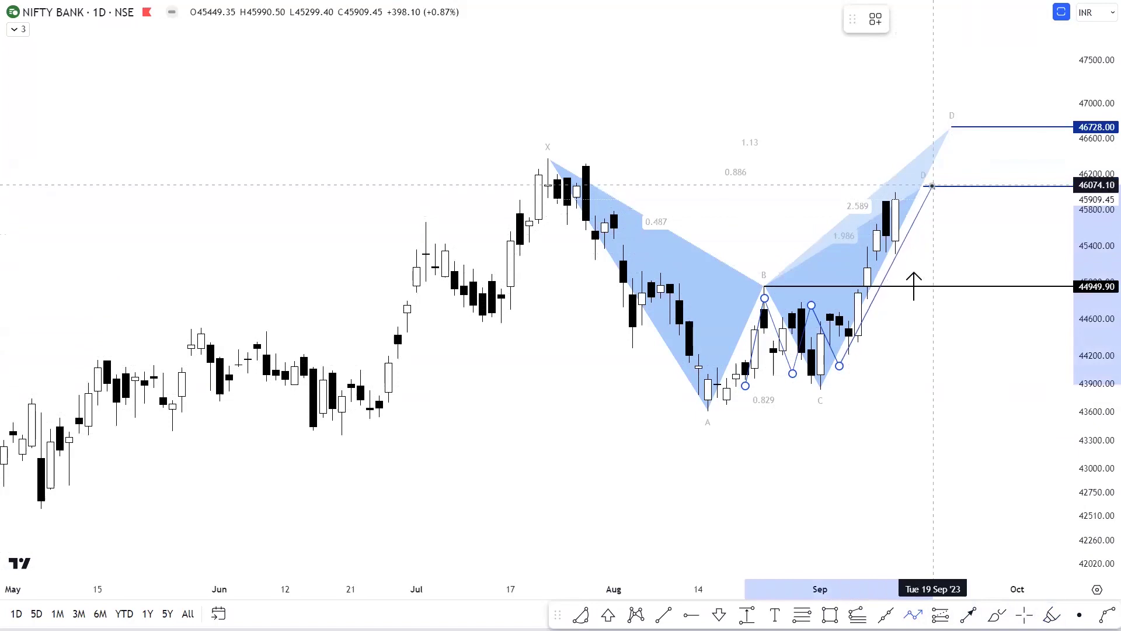
pyautogui.click(933, 186)
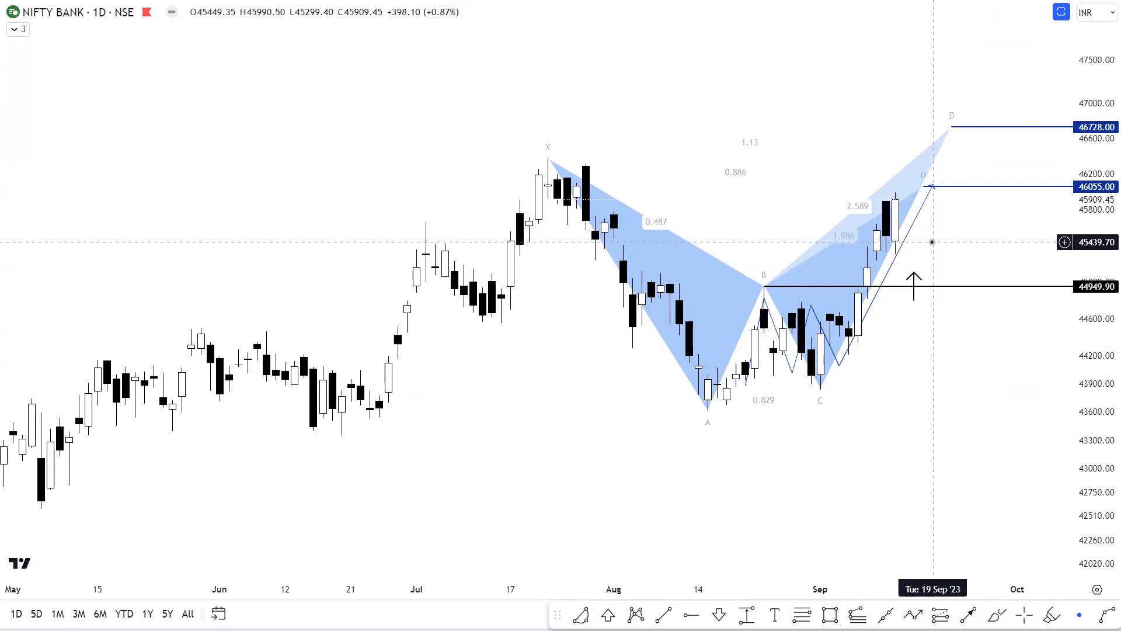
# - Highlight the zone at the start of the 46055.00 line and draw two upward arrows beside it, one crossing it and one reaching 46728.00
pyautogui.click(1052, 615)
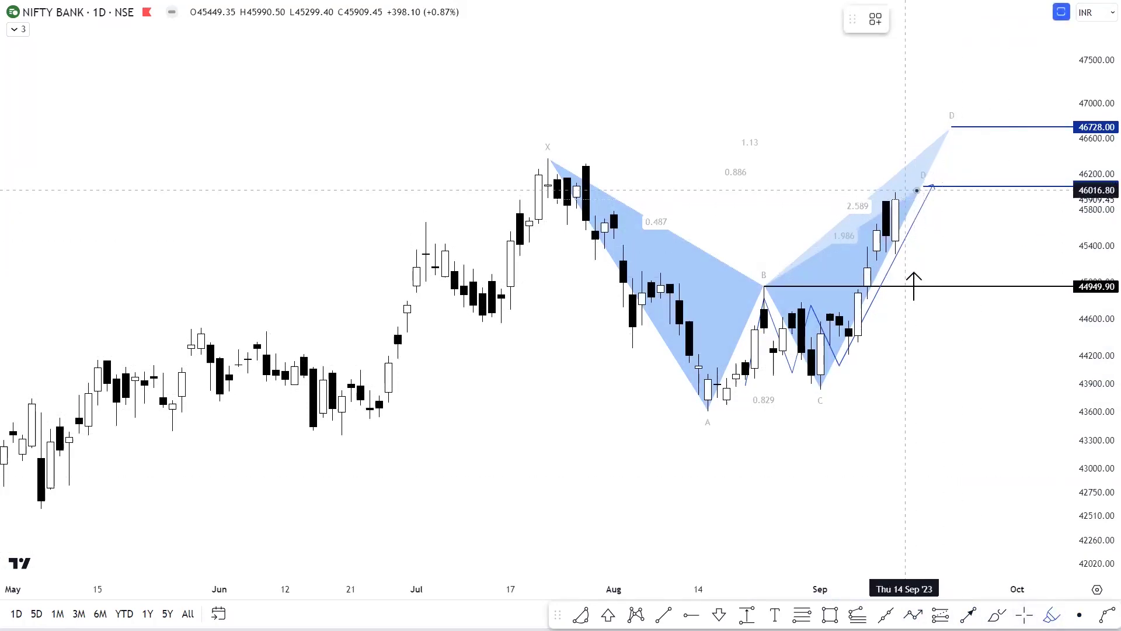
pyautogui.moveTo(905, 191); pyautogui.dragTo(918, 190)
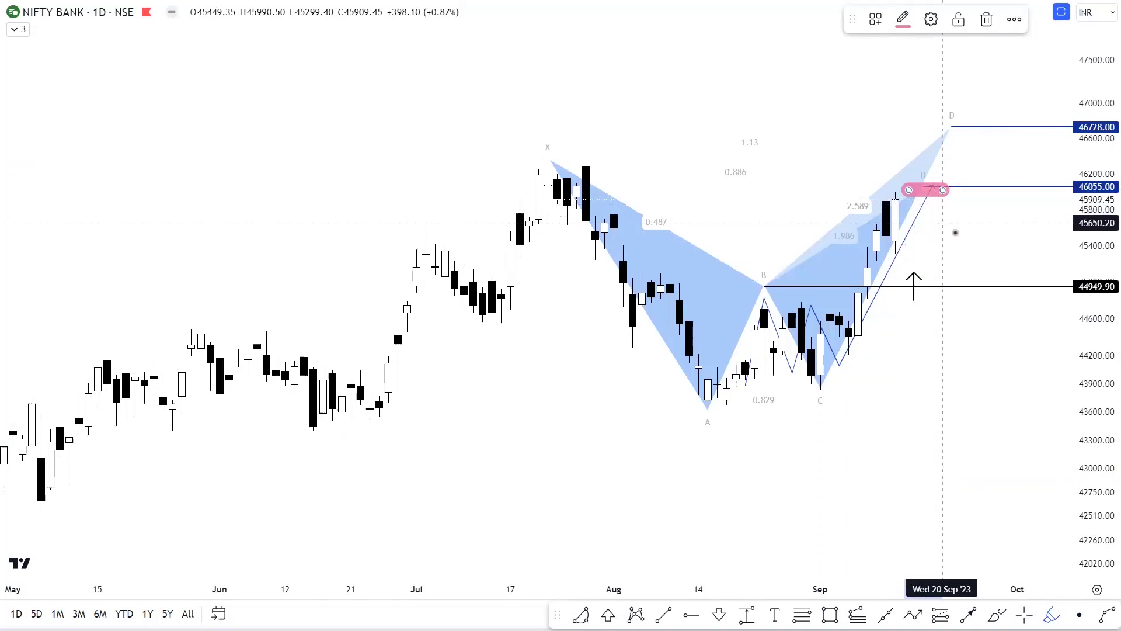
pyautogui.click(969, 614)
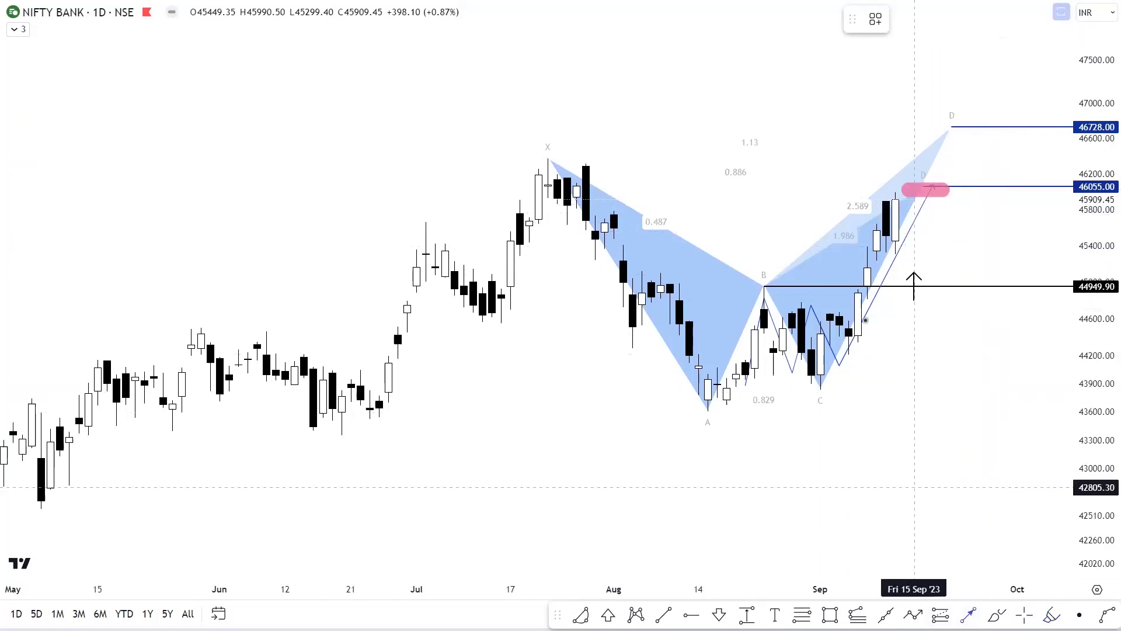
pyautogui.click(953, 203)
pyautogui.click(954, 169)
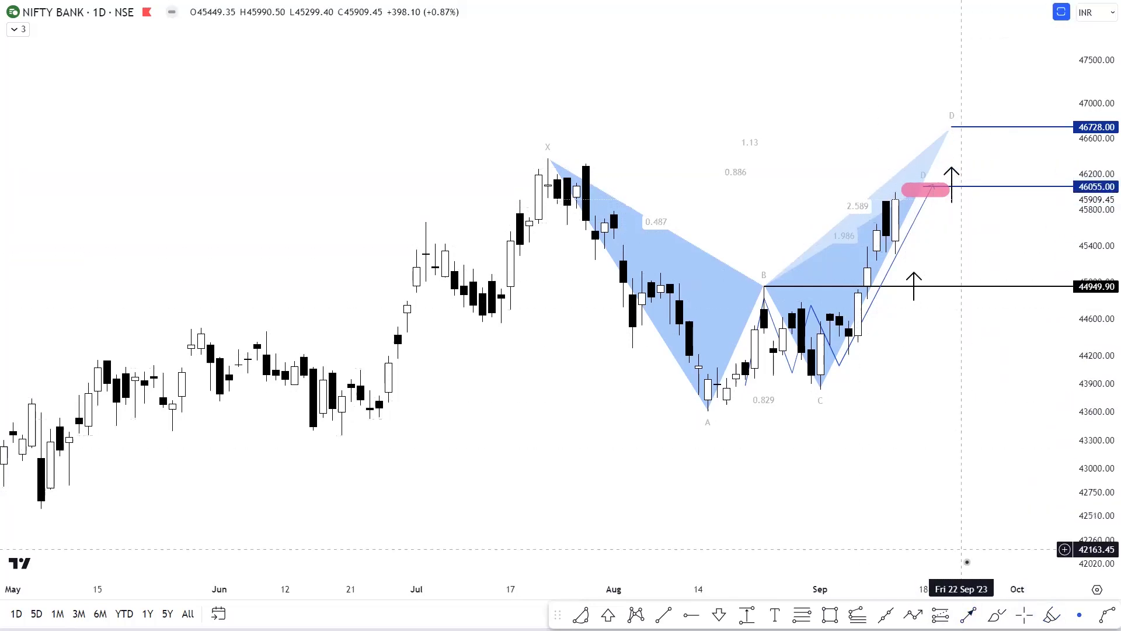
pyautogui.click(980, 202)
pyautogui.click(980, 129)
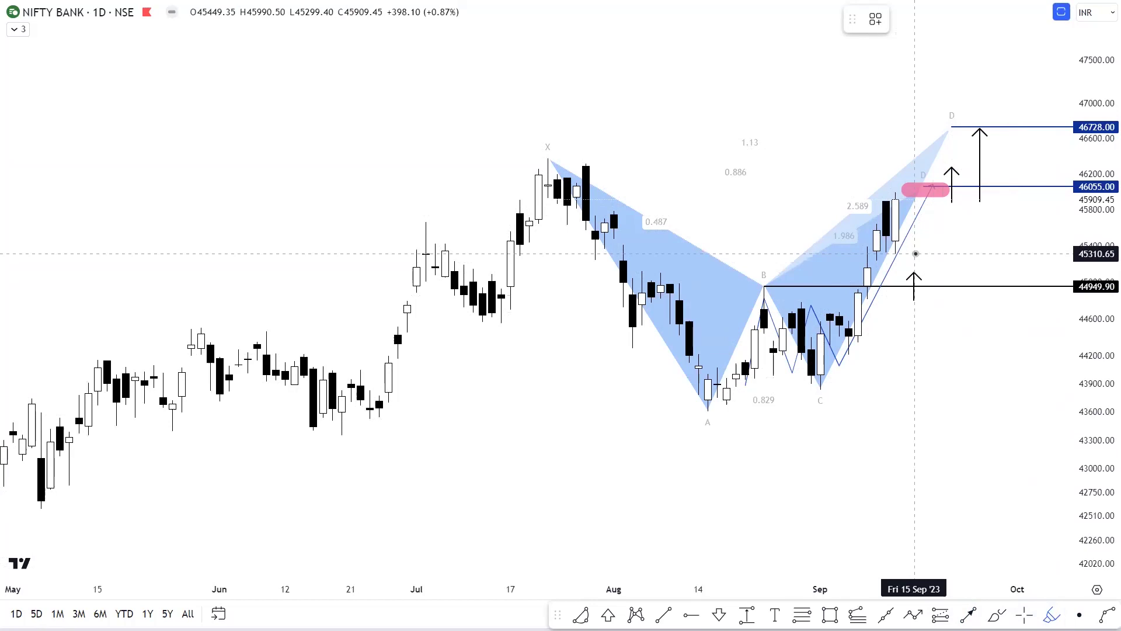
# - Highlight the latest candles' lows near 45300 and the 44949.90 line, with a downward arrow from about 45490 to that line
pyautogui.click(876, 254)
pyautogui.moveTo(878, 253); pyautogui.dragTo(906, 254)
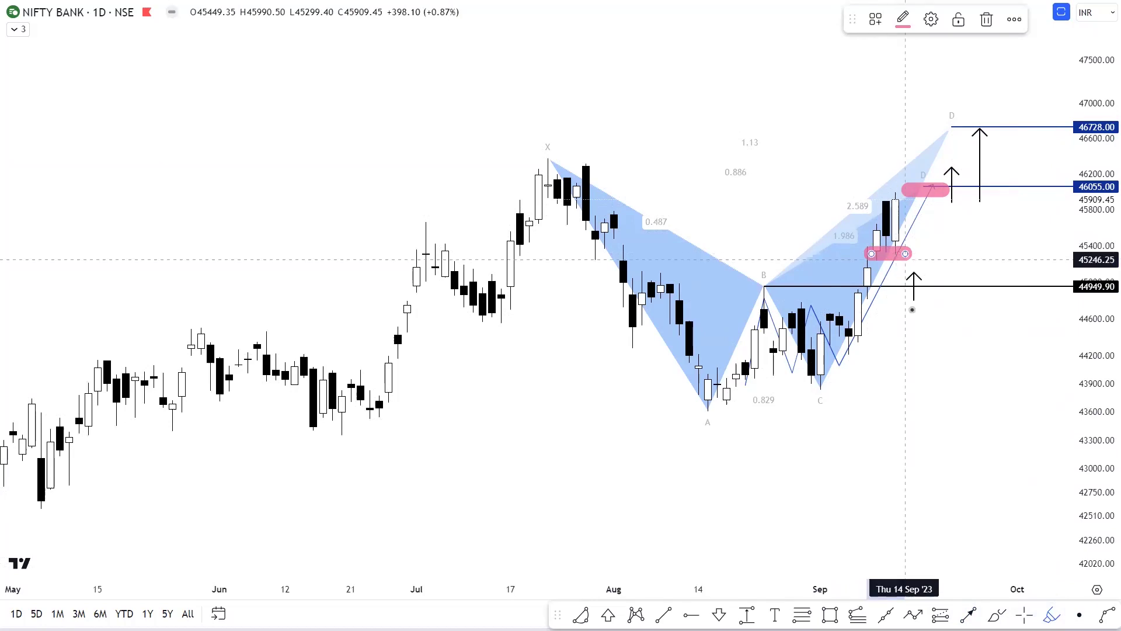
pyautogui.click(968, 615)
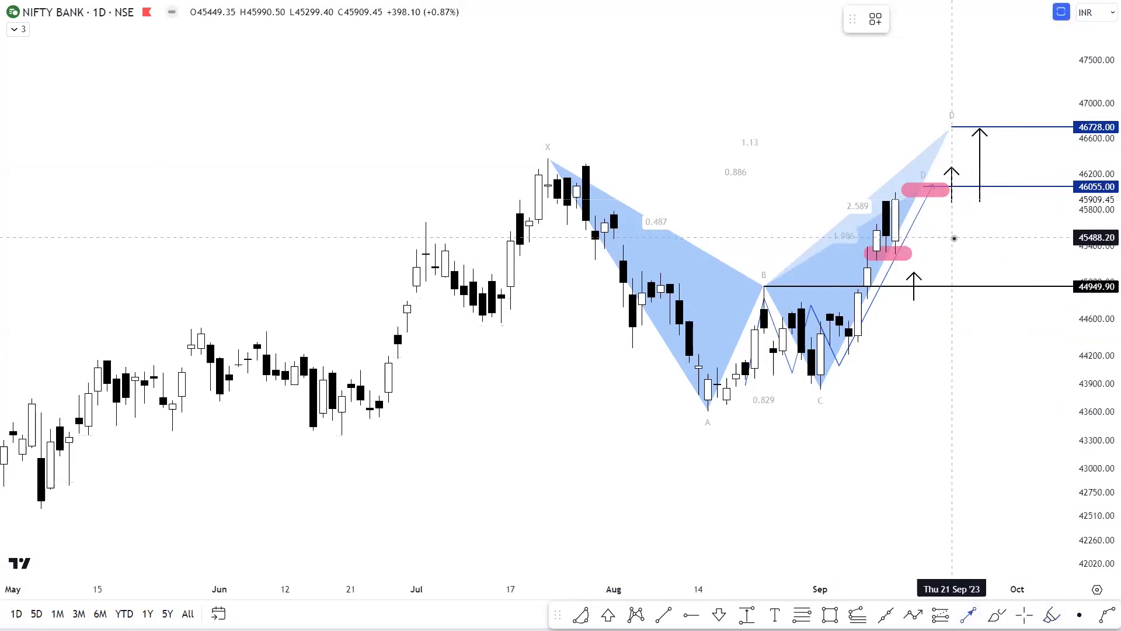
pyautogui.moveTo(953, 237); pyautogui.dragTo(953, 284)
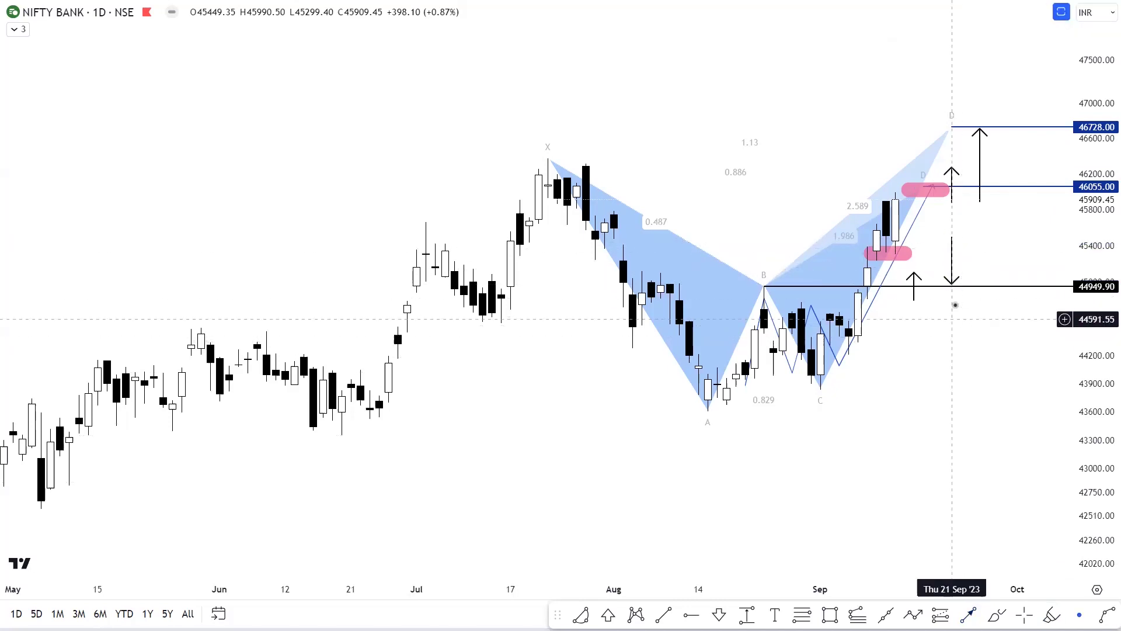
pyautogui.click(1051, 613)
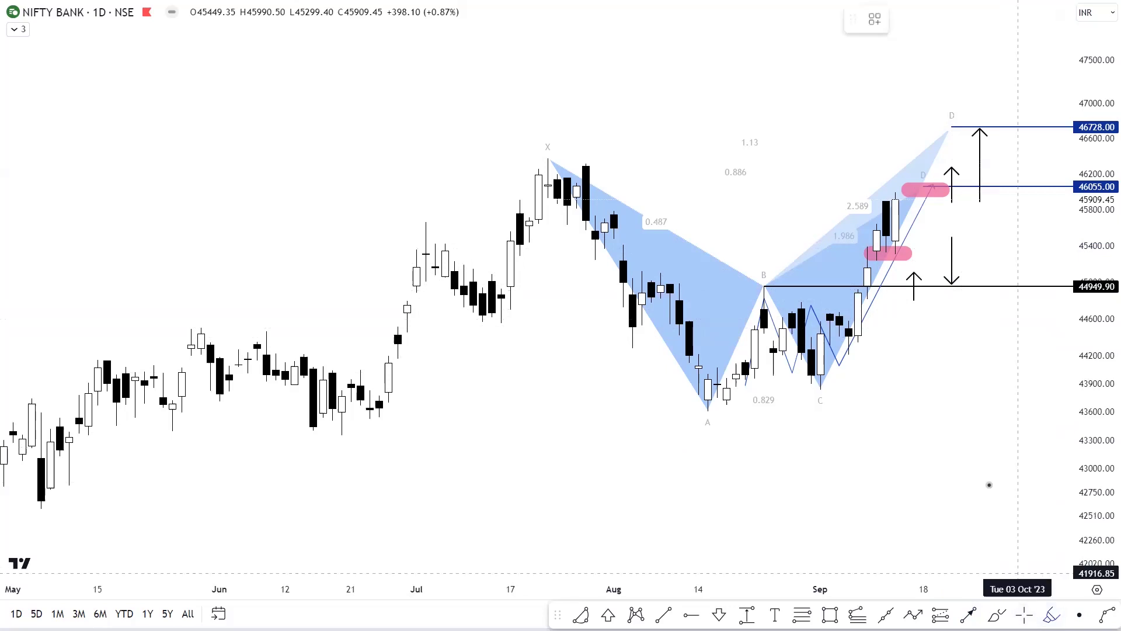
pyautogui.moveTo(937, 286); pyautogui.dragTo(962, 286)
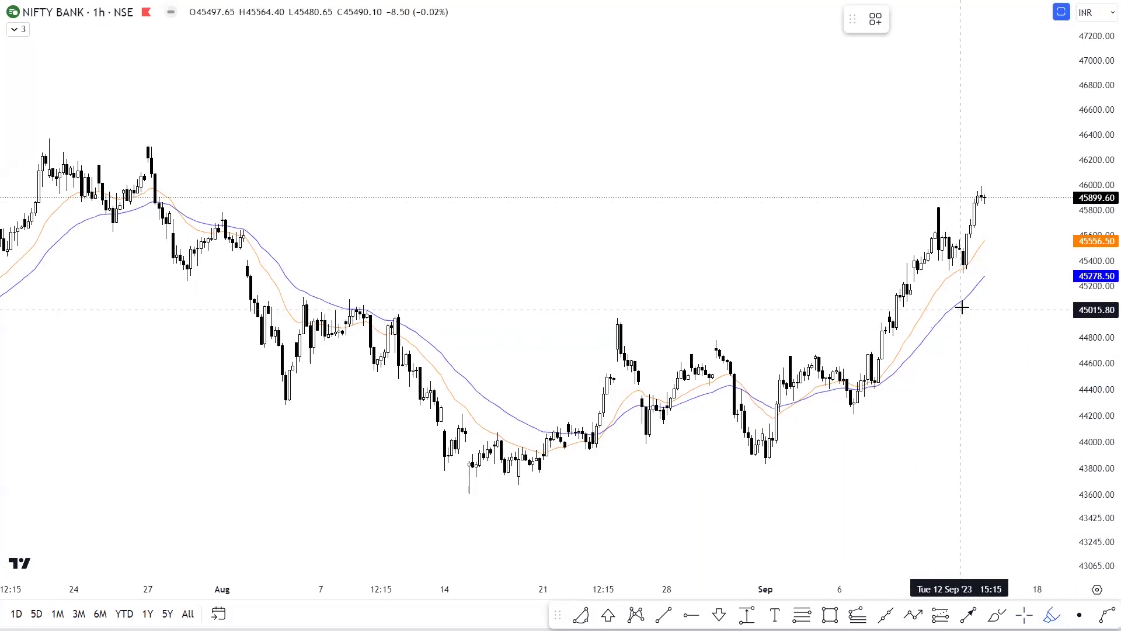
# - On the Nifty Bank hourly chart, highlight the two latest swing highs and draw a horizontal line at 45818.90 through the earlier one
pyautogui.click(939, 207)
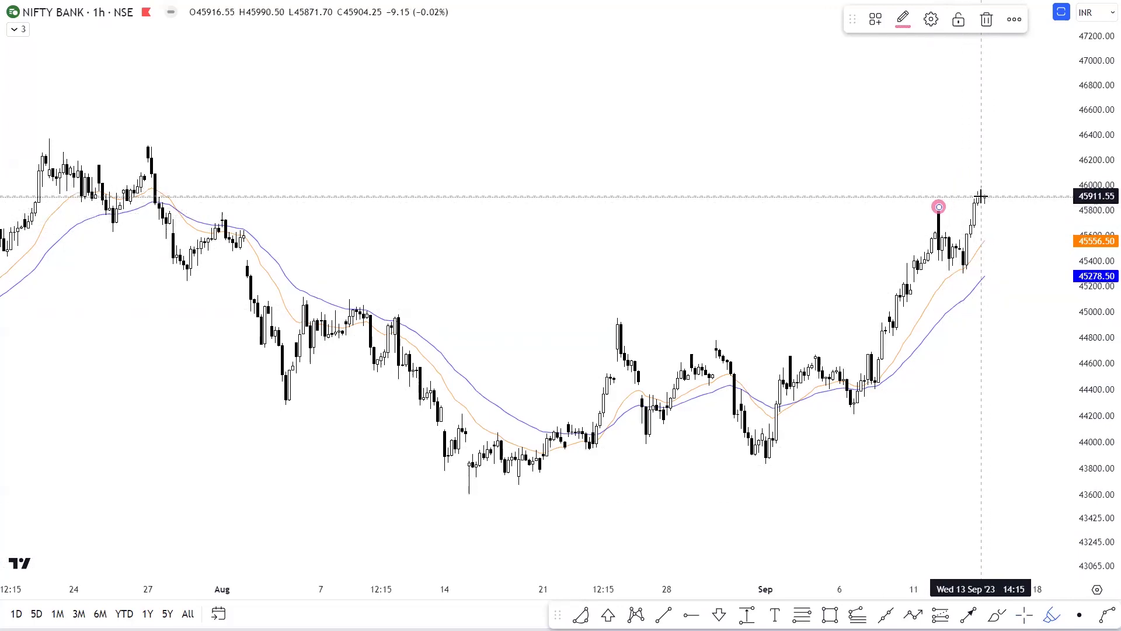
pyautogui.moveTo(967, 187); pyautogui.dragTo(987, 187)
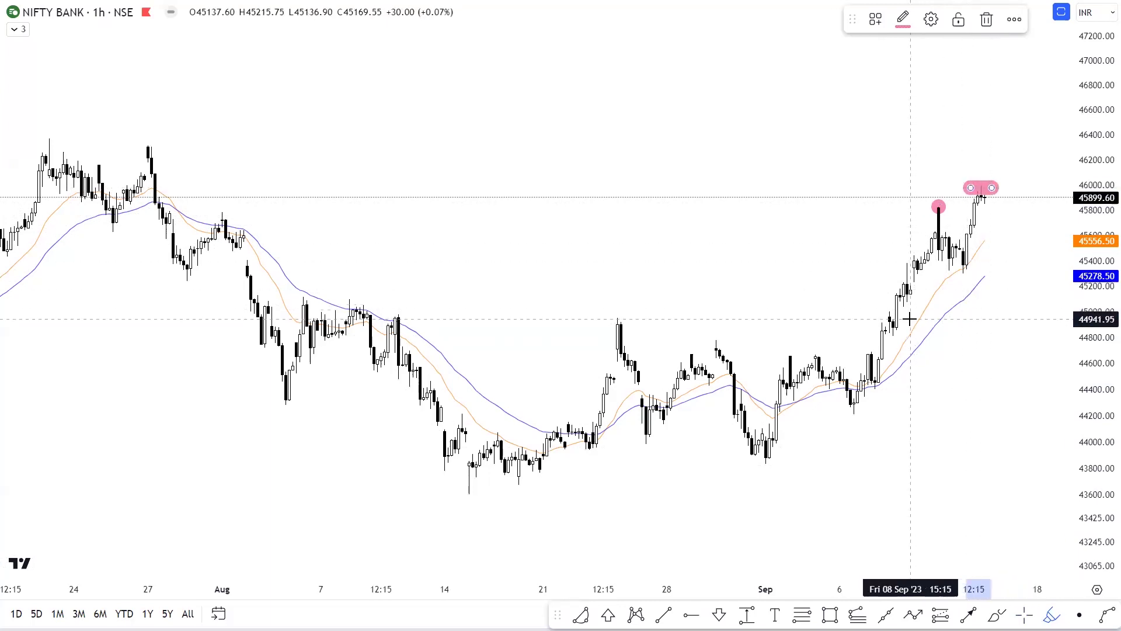
pyautogui.click(672, 611)
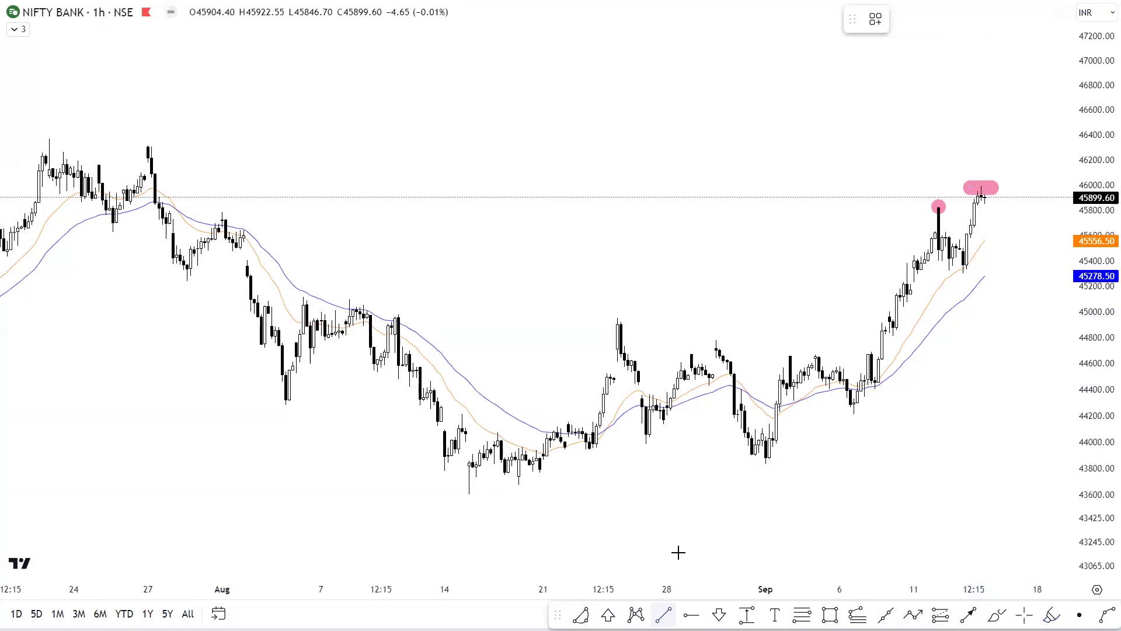
pyautogui.click(922, 208)
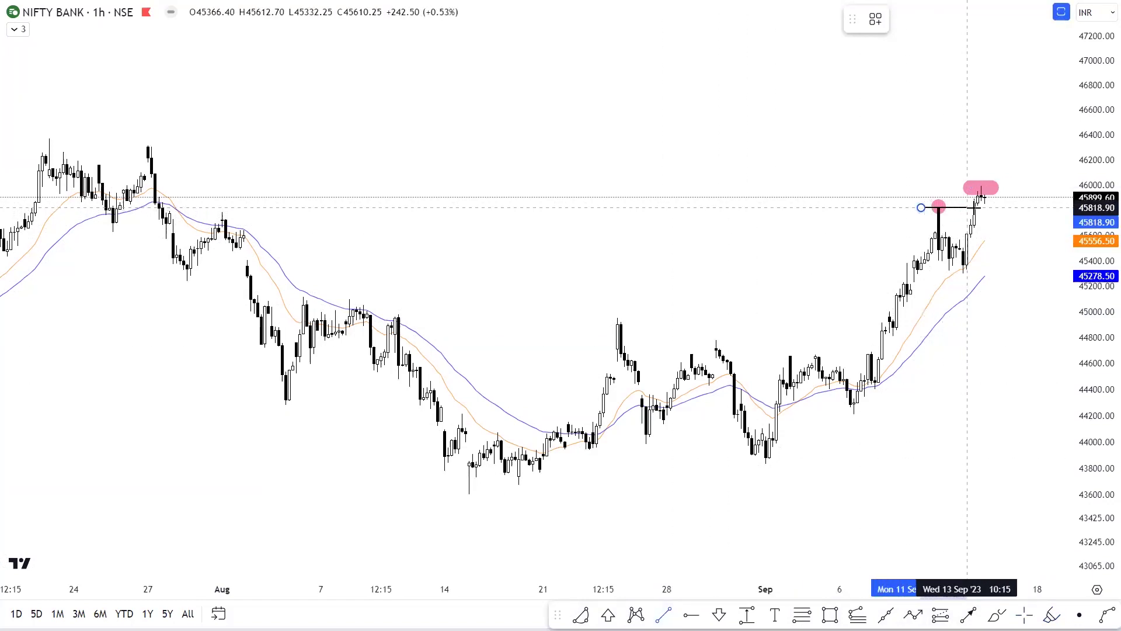
pyautogui.click(992, 208)
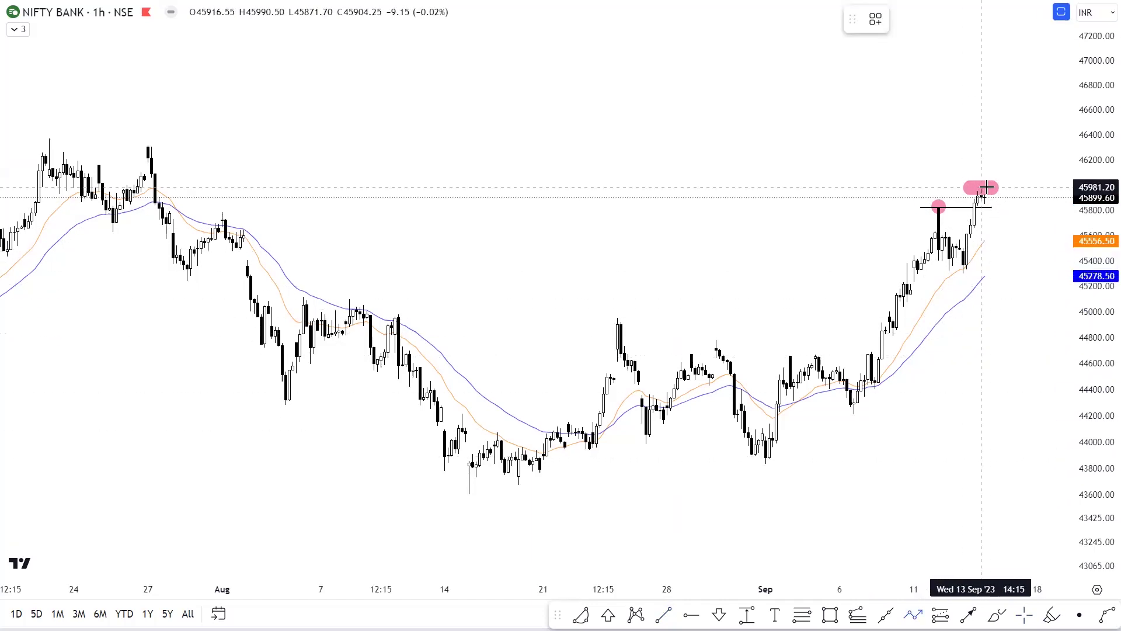
# - Draw a downward path from the latest high to about 45600 and stepped brush strokes rising from its end to about 46030
pyautogui.click(982, 187)
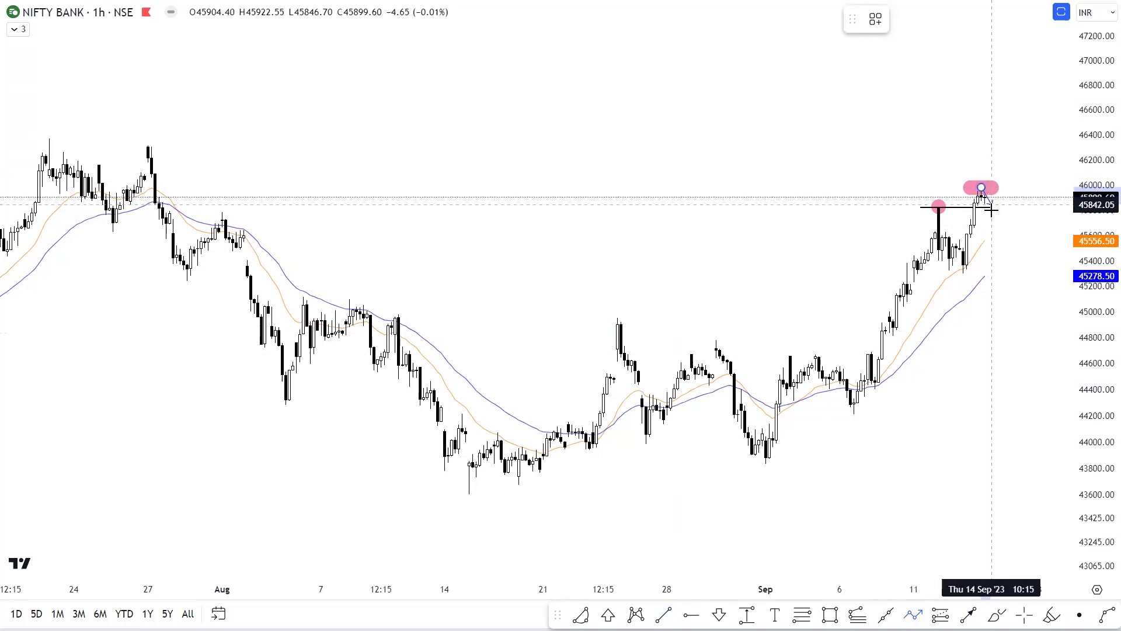
pyautogui.click(995, 235)
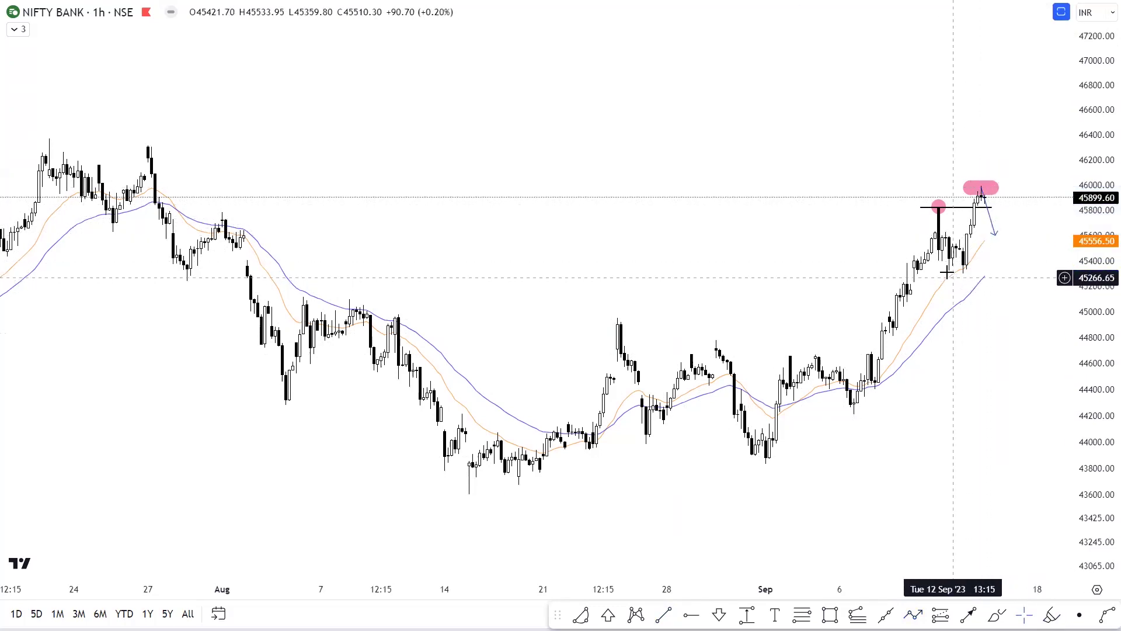
pyautogui.click(994, 233)
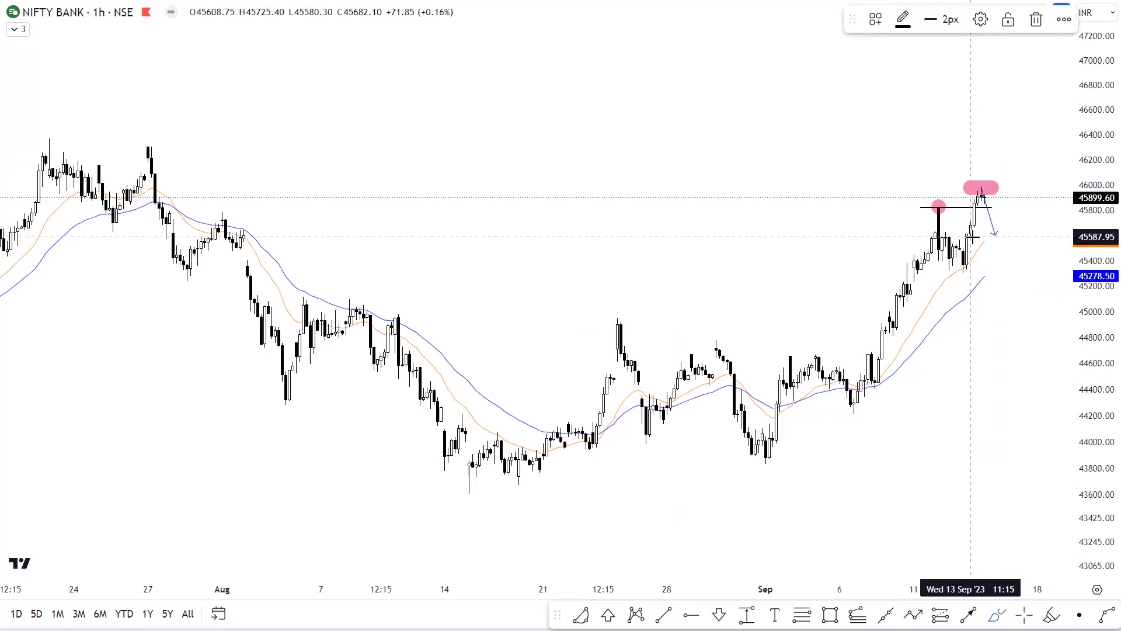
pyautogui.click(1009, 237)
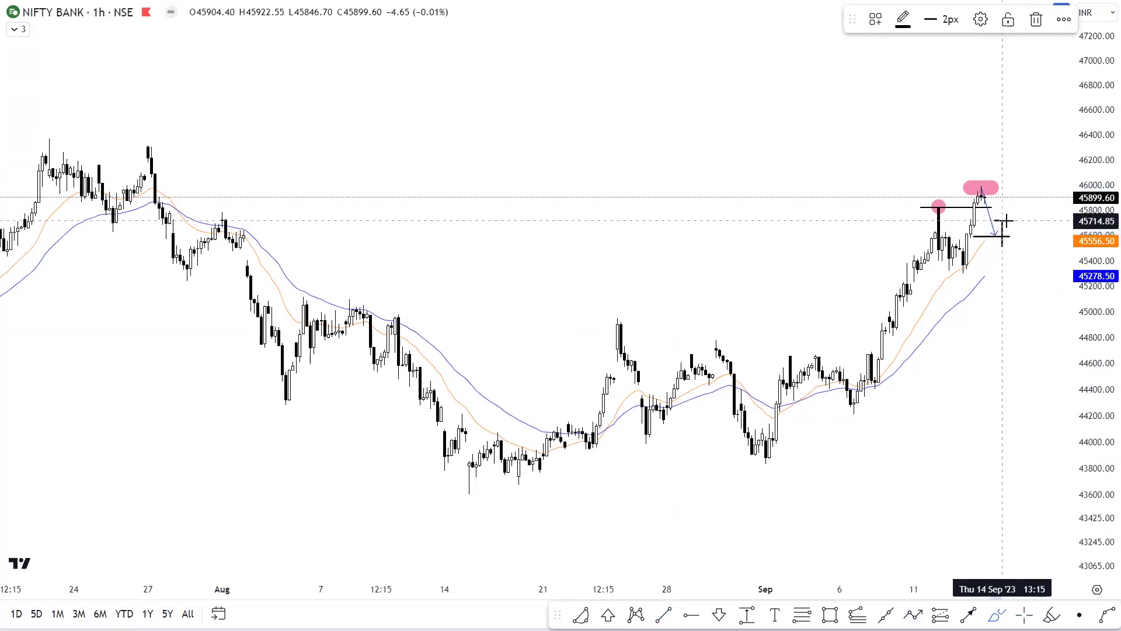
pyautogui.moveTo(1014, 227)
pyautogui.mouseDown()
pyautogui.moveTo(1005, 205)
pyautogui.moveTo(1024, 204)
pyautogui.moveTo(1031, 182)
pyautogui.mouseUp()
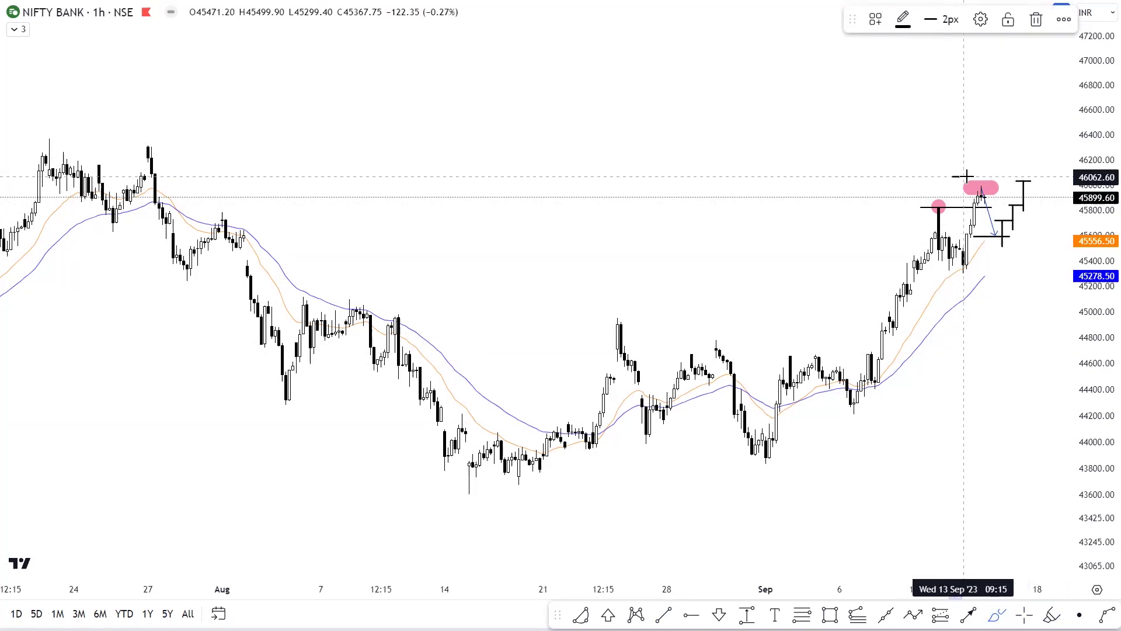
# - Draw horizontal brush strokes at about 46063 and 46028 above the latest high, with two vertical strokes at their ends reaching about 46350
pyautogui.click(1006, 175)
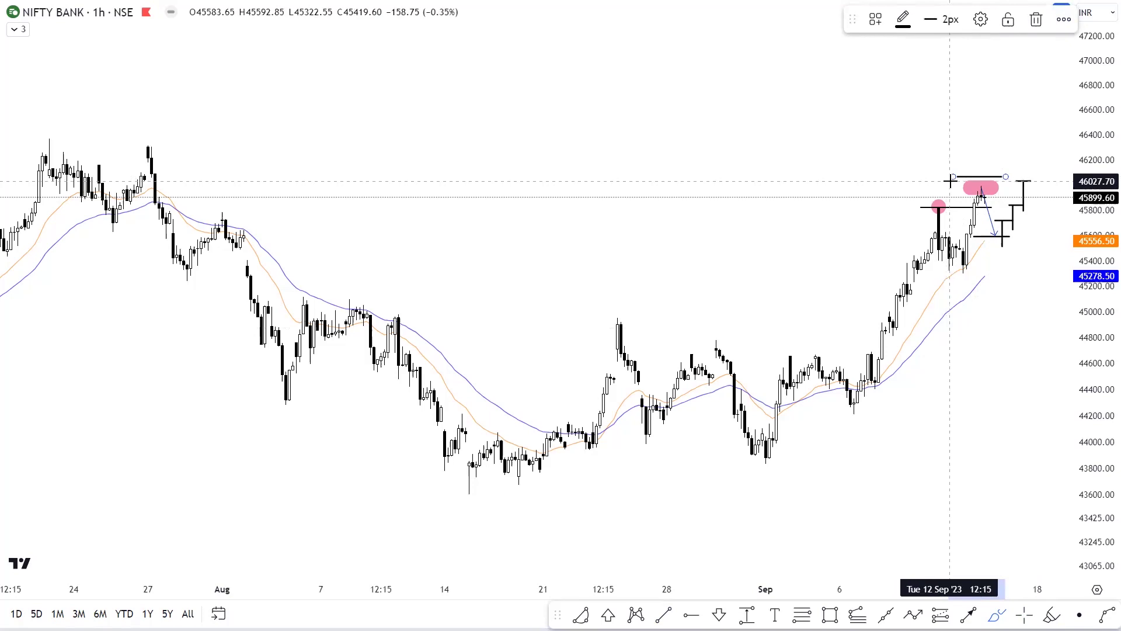
pyautogui.click(952, 181)
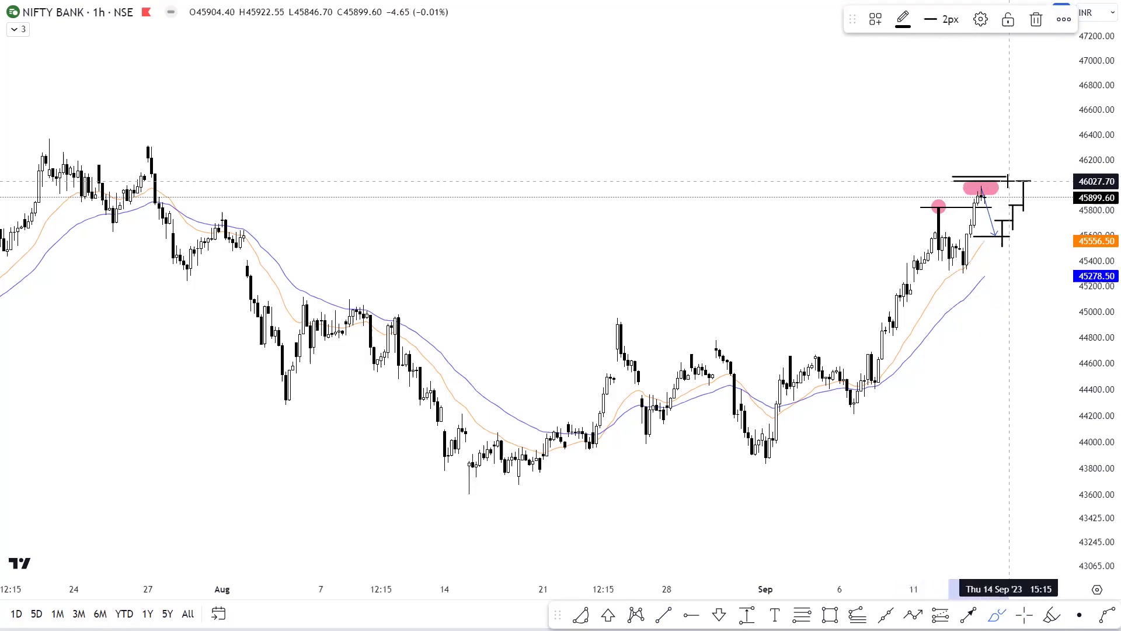
pyautogui.click(1009, 181)
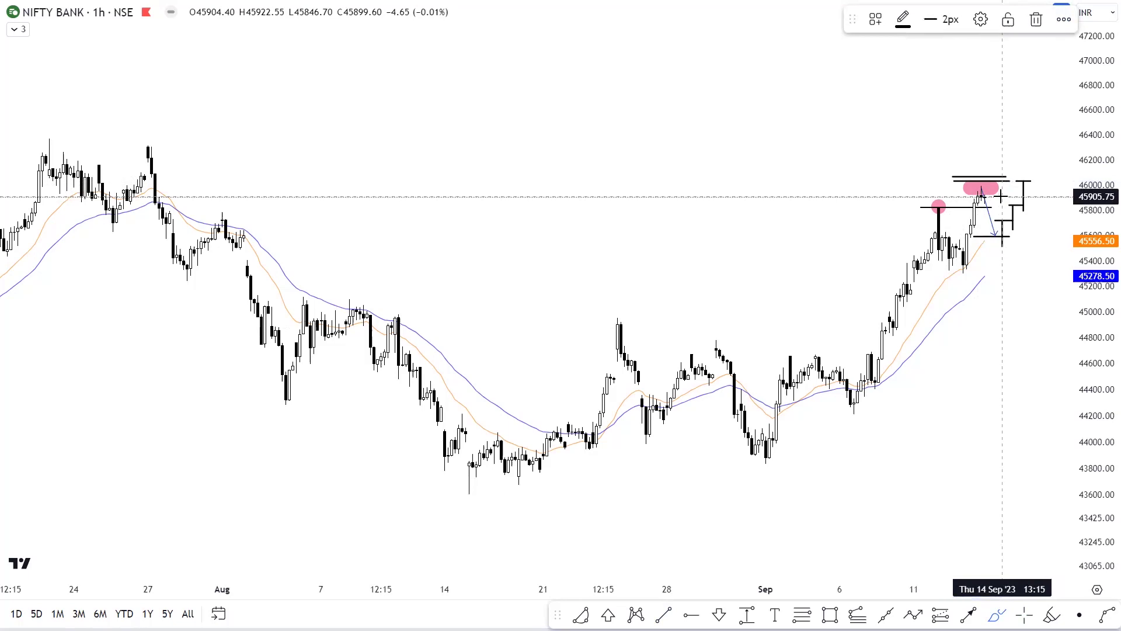
pyautogui.click(1002, 167)
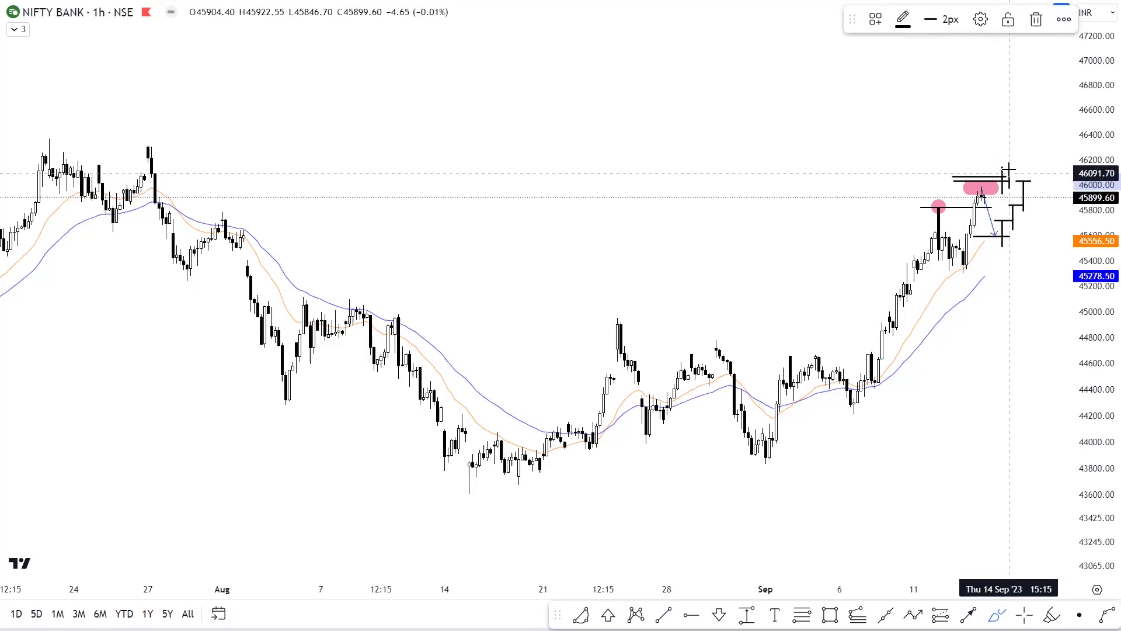
pyautogui.click(1010, 141)
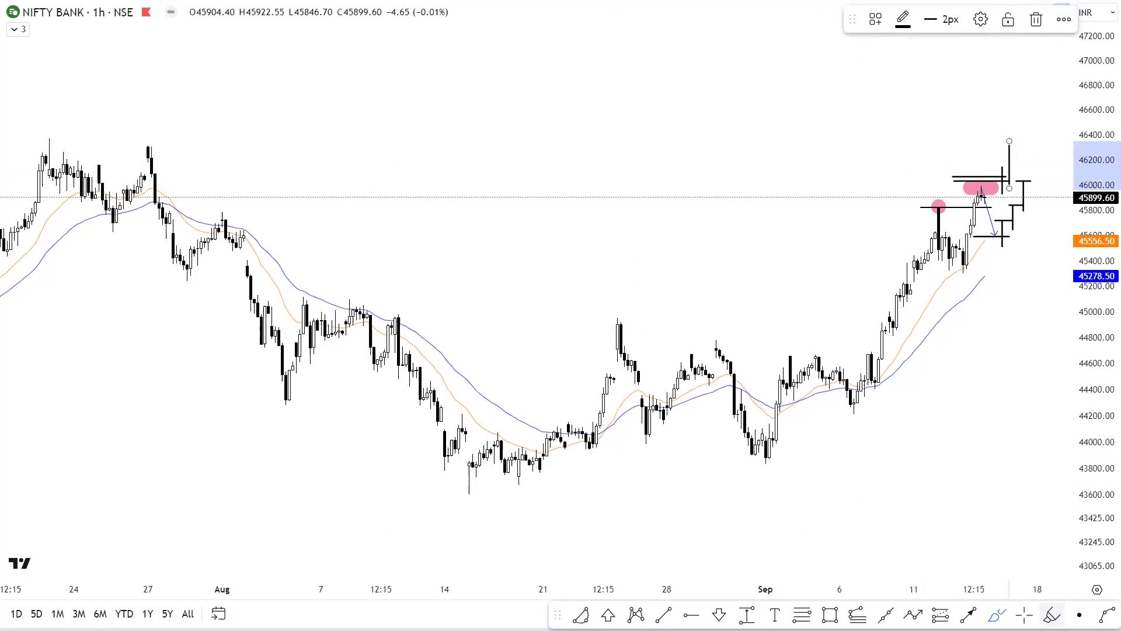
# - Highlight the two late-July peaks near 46350 and the zone beneath the latest September swing lows near 45280
pyautogui.click(110, 174)
pyautogui.moveTo(29, 141); pyautogui.dragTo(165, 141)
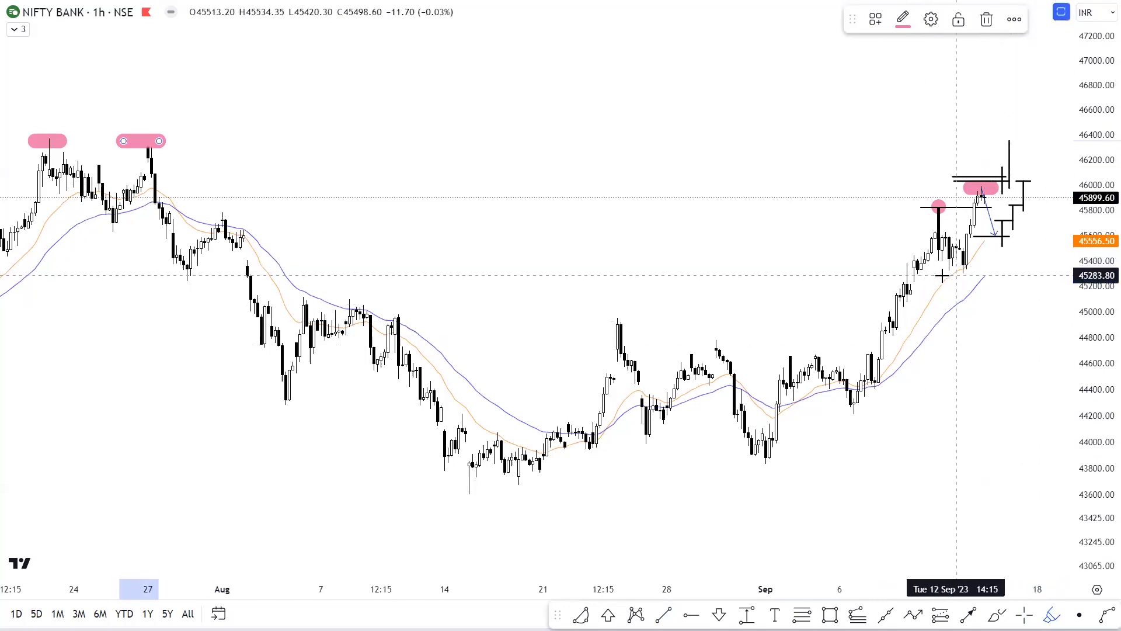
pyautogui.moveTo(935, 276); pyautogui.dragTo(995, 275)
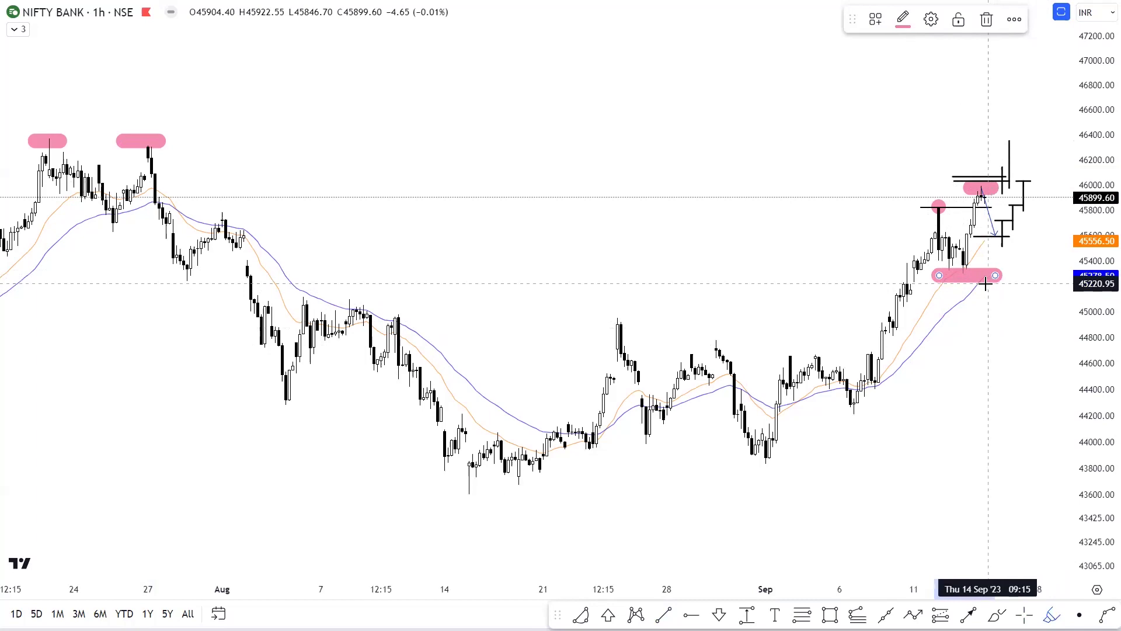
# - Draw a downward arrow from 45386.90 to about 45050 beside the highlighted lows and a lower one from about 45220 to 44715
pyautogui.click(968, 613)
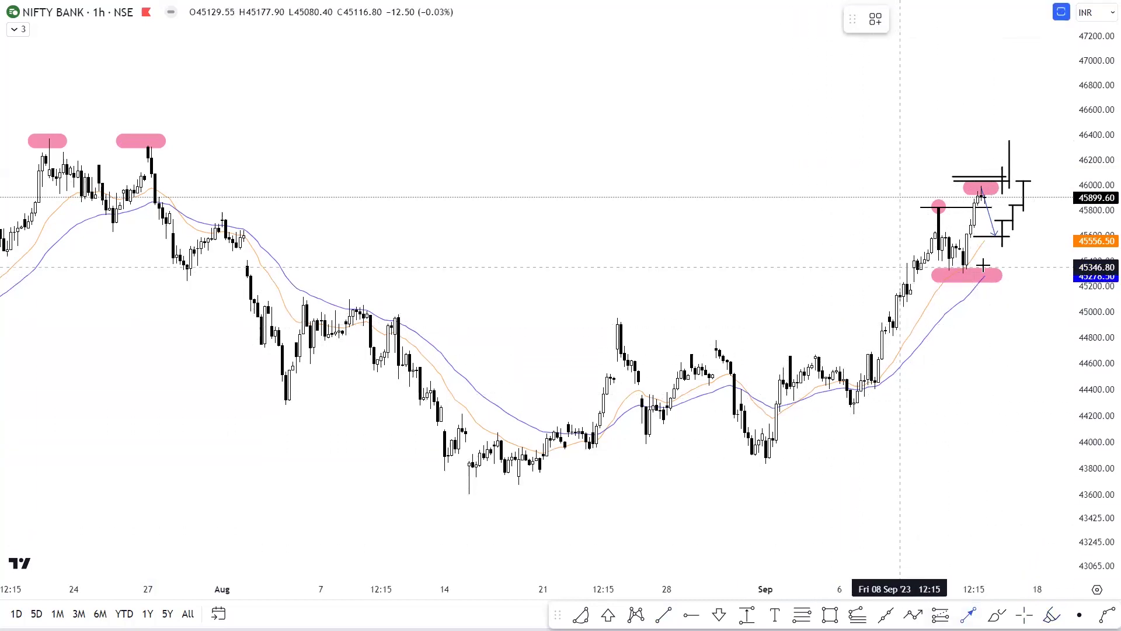
pyautogui.click(1016, 262)
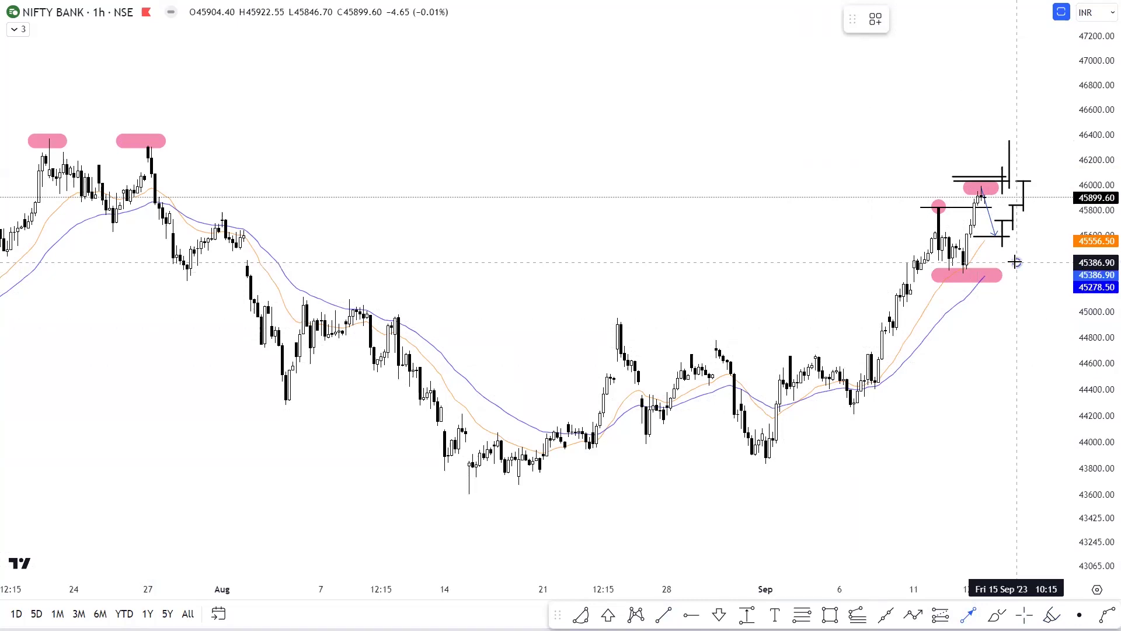
pyautogui.click(1016, 305)
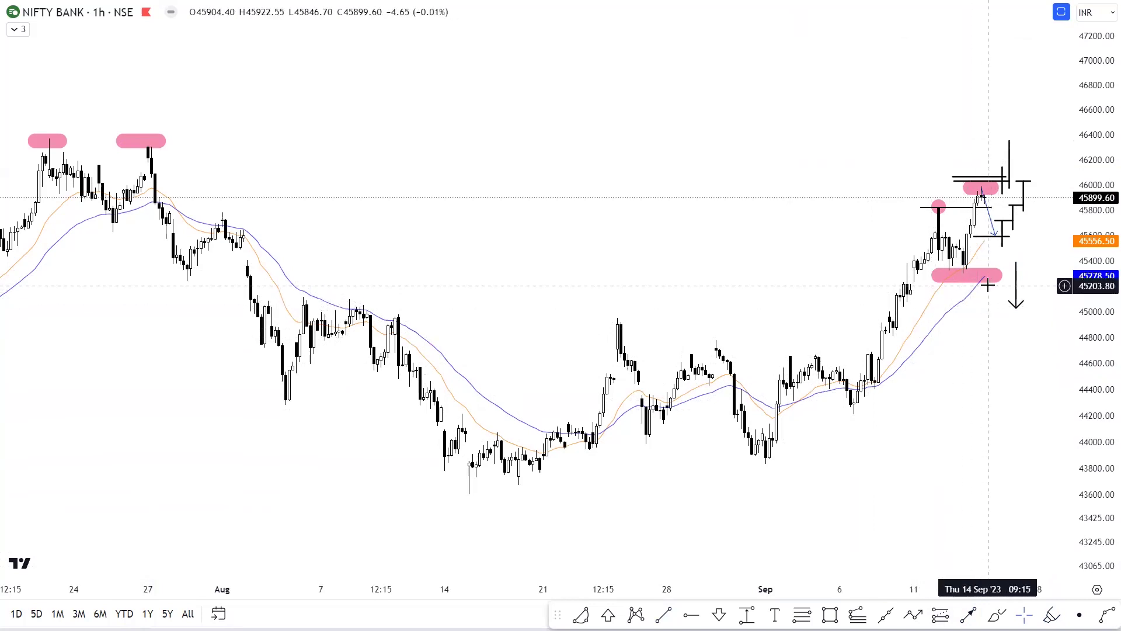
pyautogui.click(971, 612)
pyautogui.click(1035, 284)
pyautogui.click(1034, 348)
pyautogui.click(1014, 360)
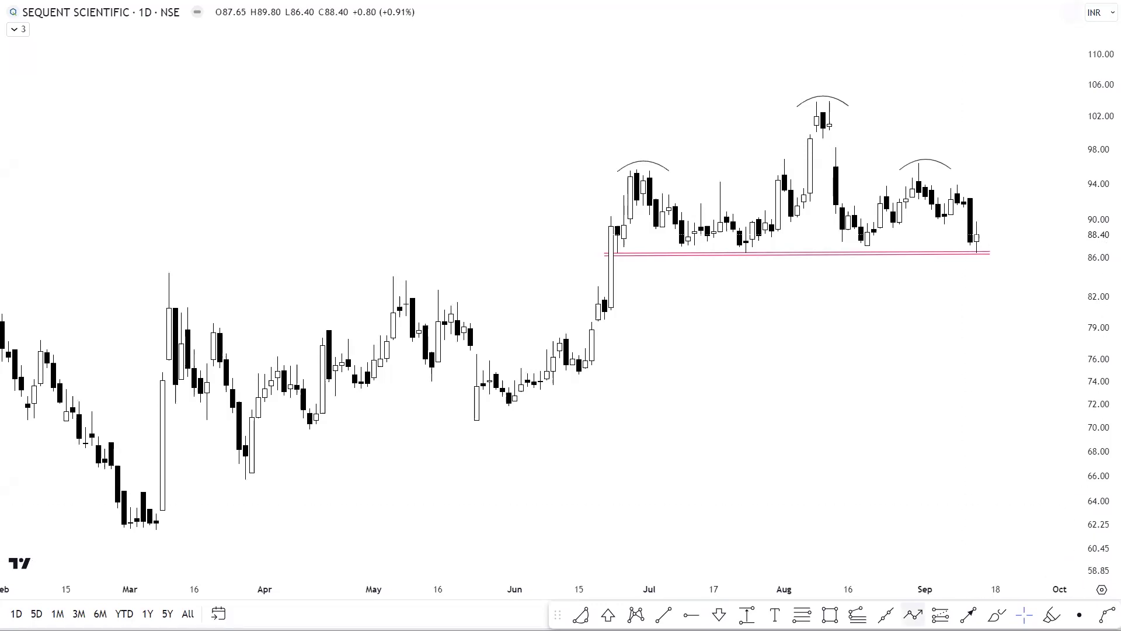
# - On the Sequent Scientific daily chart, trace the head-and-shoulders swings with a zigzag path from the mid-June low to the neckline and delete it
pyautogui.click(913, 614)
pyautogui.click(586, 368)
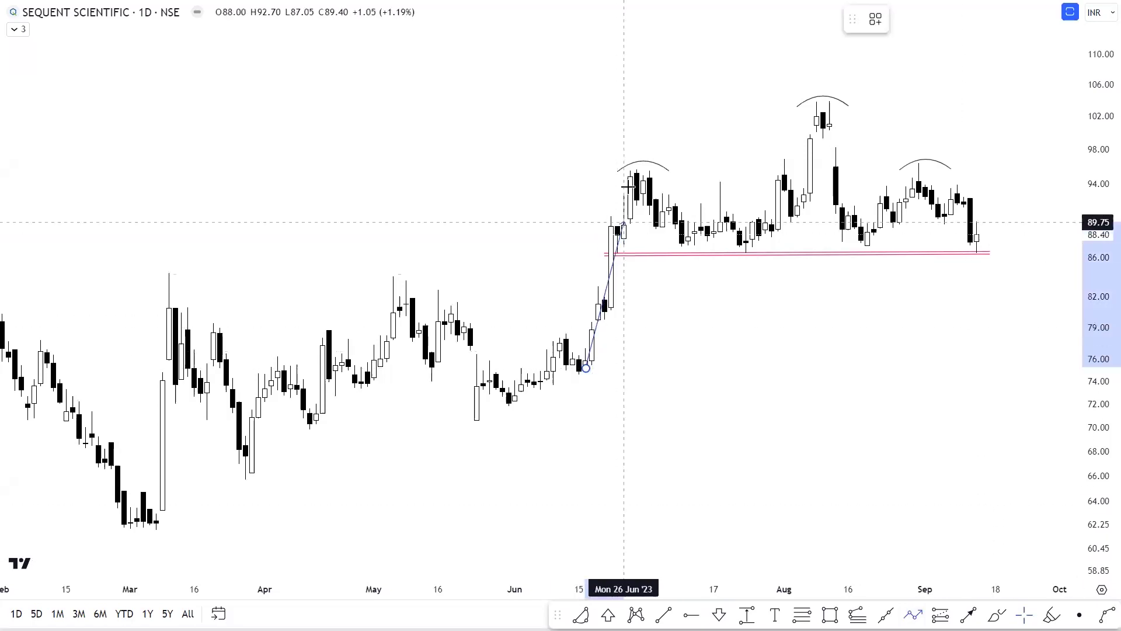
pyautogui.click(637, 166)
pyautogui.click(707, 251)
pyautogui.click(803, 100)
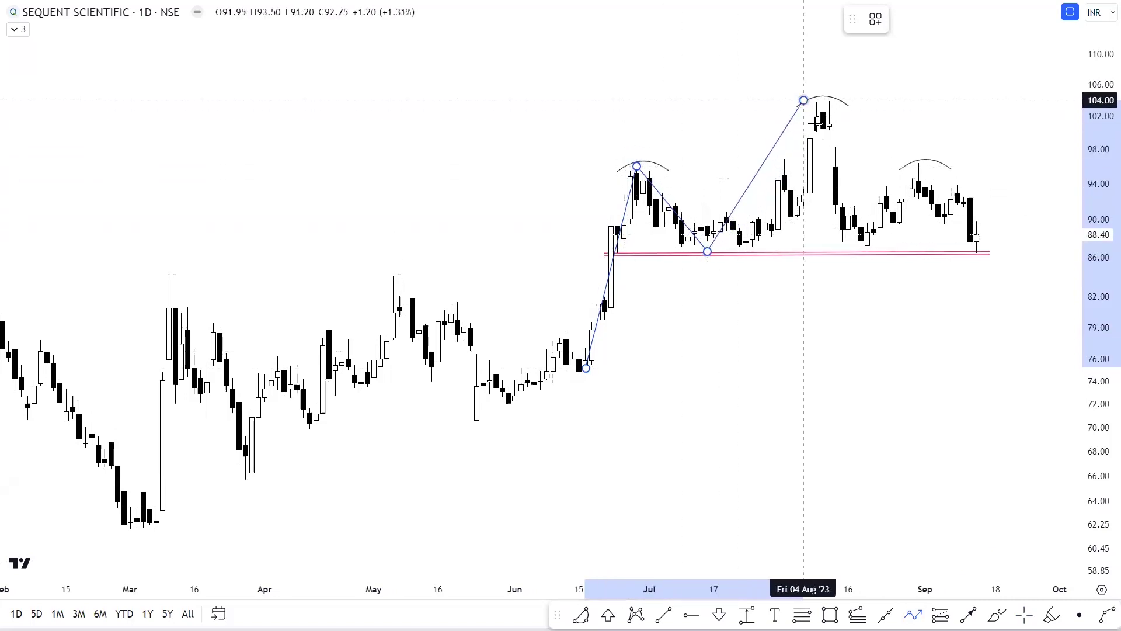
pyautogui.click(881, 252)
pyautogui.click(919, 170)
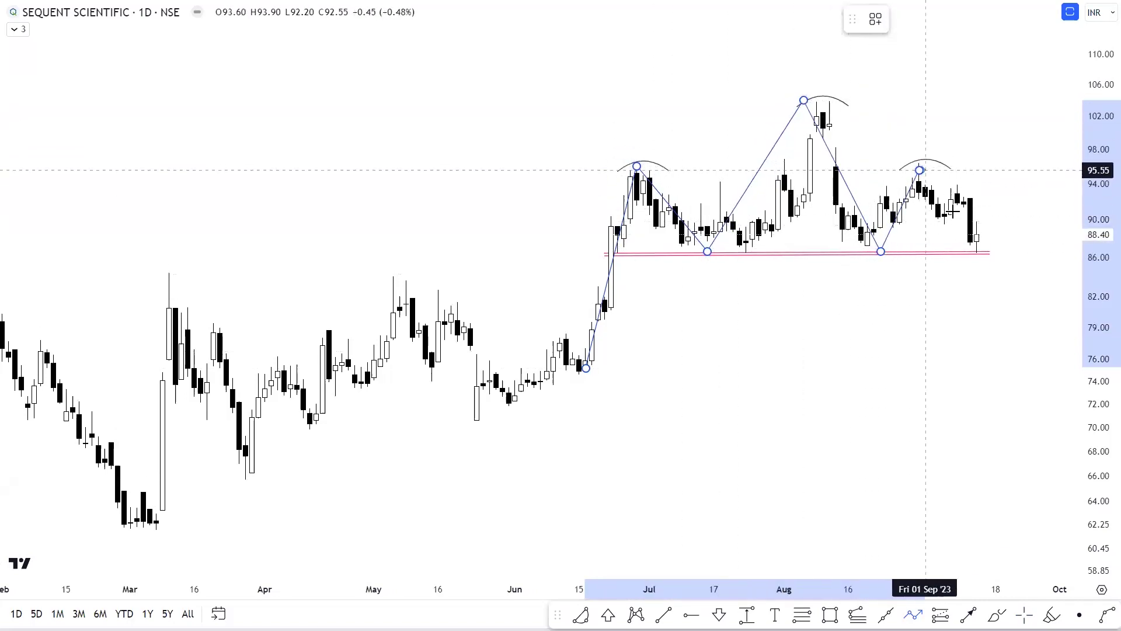
pyautogui.click(977, 253)
pyautogui.click(1005, 249)
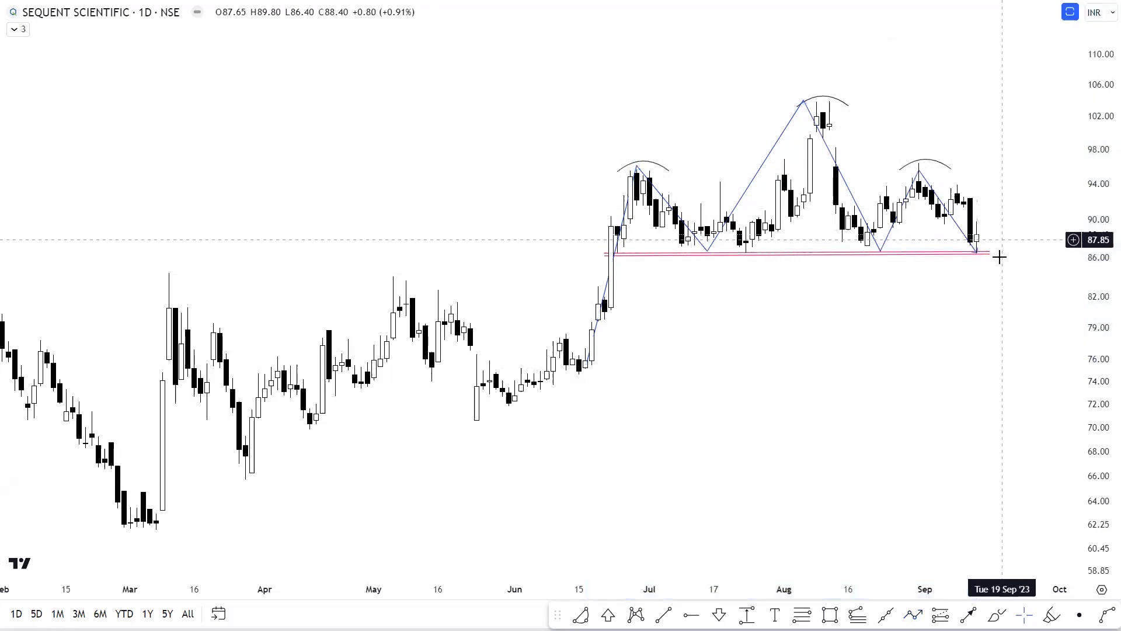
pyautogui.click(962, 231)
pyautogui.press('Delete')
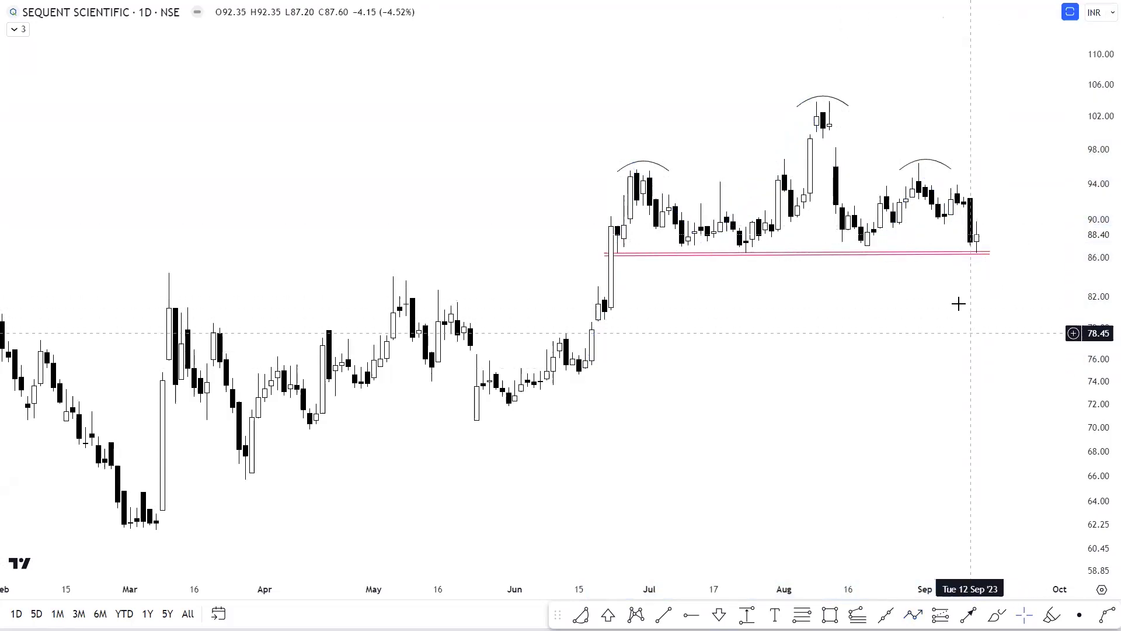
# - Brush a vertical stroke through the neckline down to a short horizontal stroke near 85, then draw a downward arrow from 87.85 to about 78
pyautogui.click(997, 615)
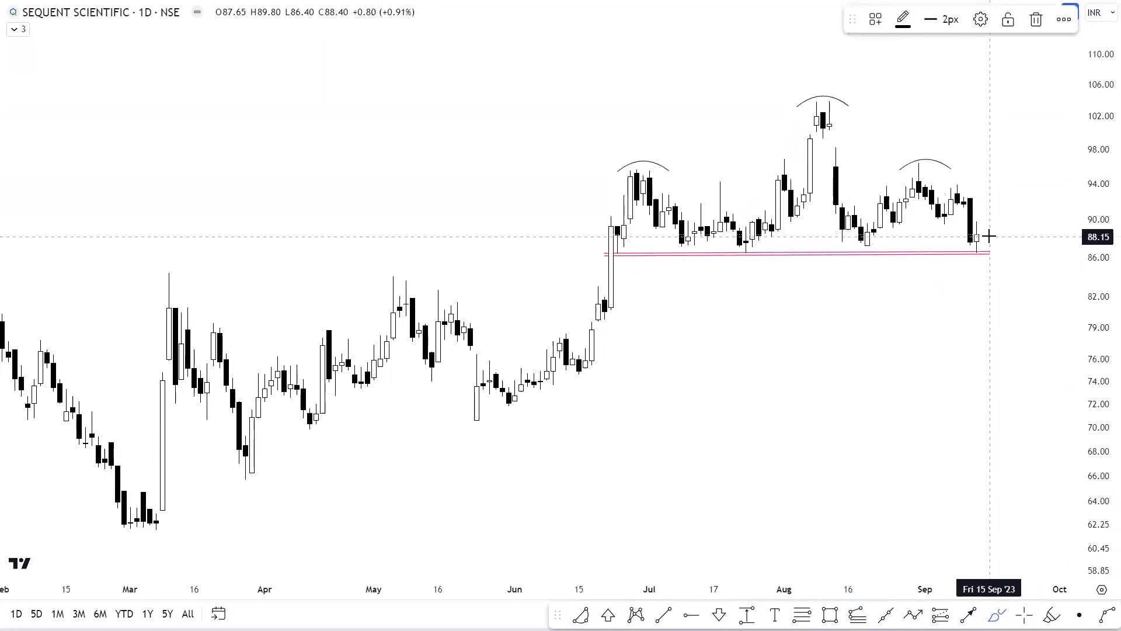
pyautogui.moveTo(989, 238)
pyautogui.mouseDown()
pyautogui.moveTo(987, 268)
pyautogui.moveTo(1009, 268)
pyautogui.mouseUp()
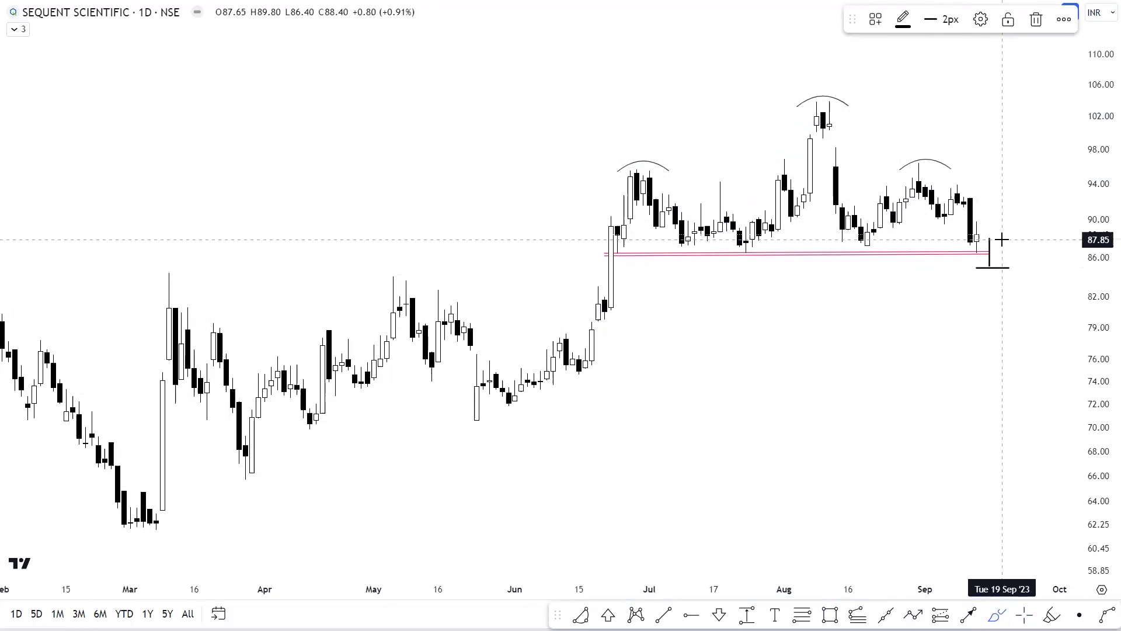
pyautogui.click(969, 615)
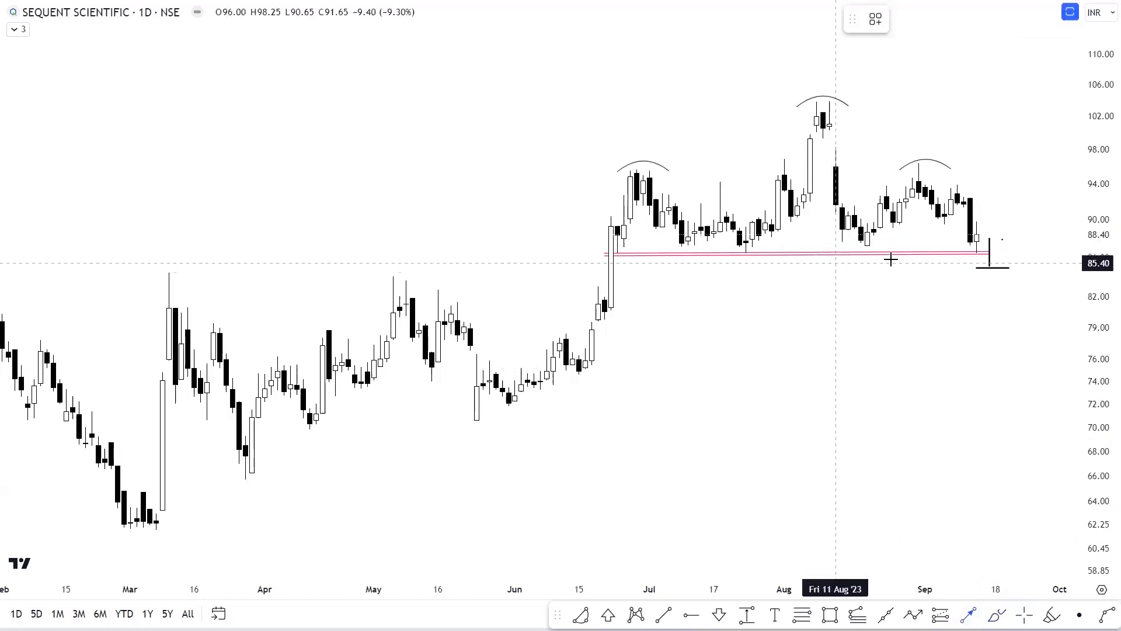
pyautogui.click(1002, 240)
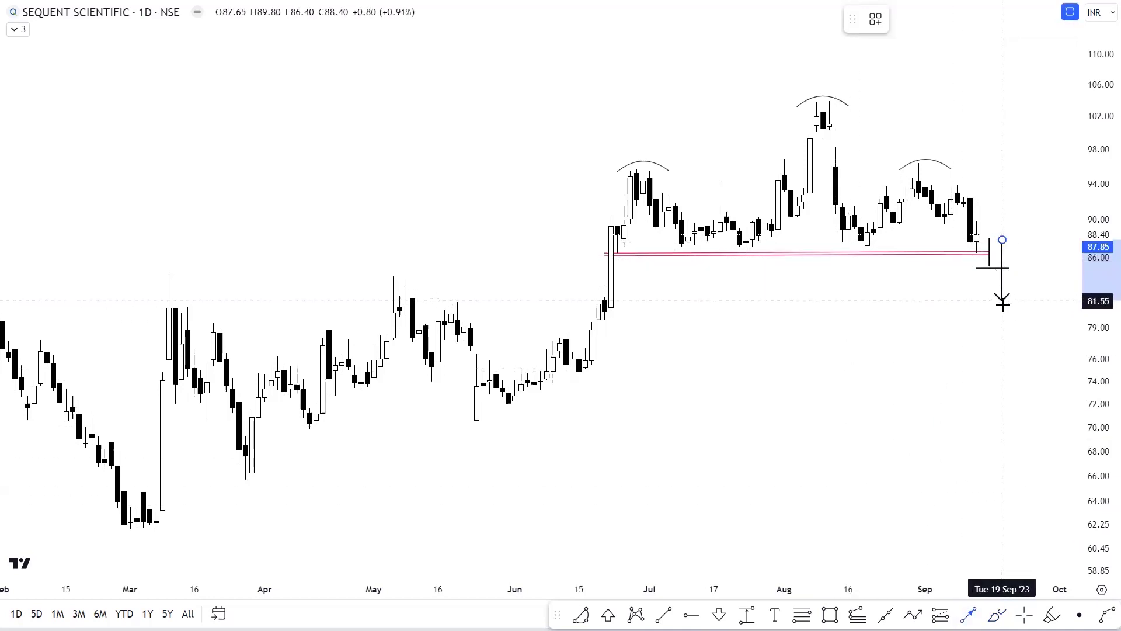
pyautogui.click(1003, 337)
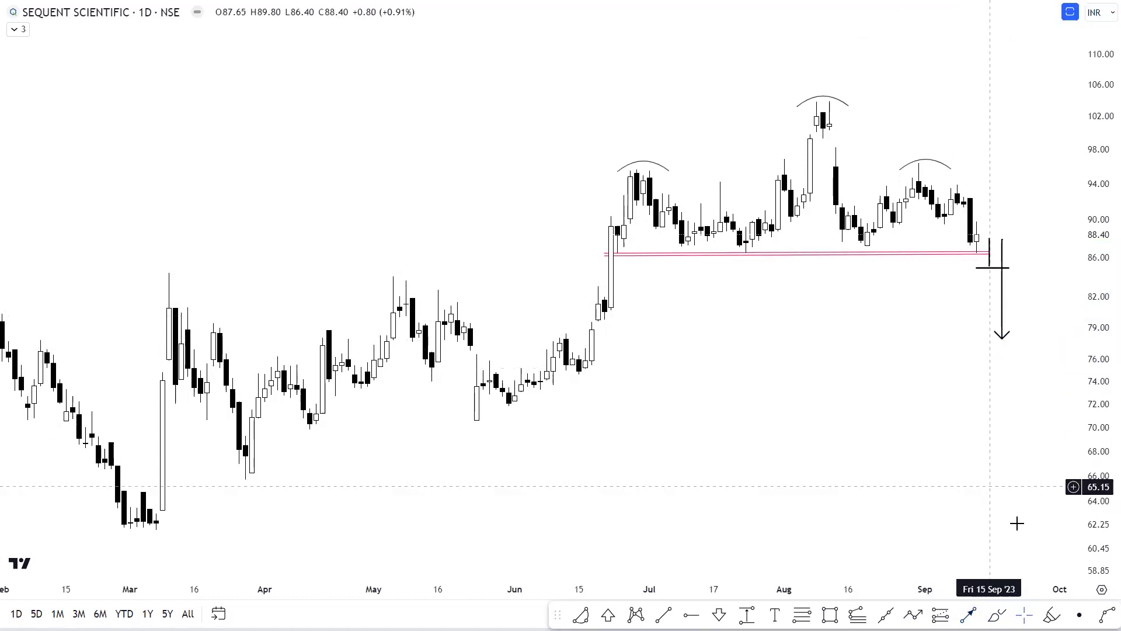
# - Highlight the right shoulder's peak on the Sequent Scientific chart
pyautogui.hotkey('alt', 'shift', 'h')
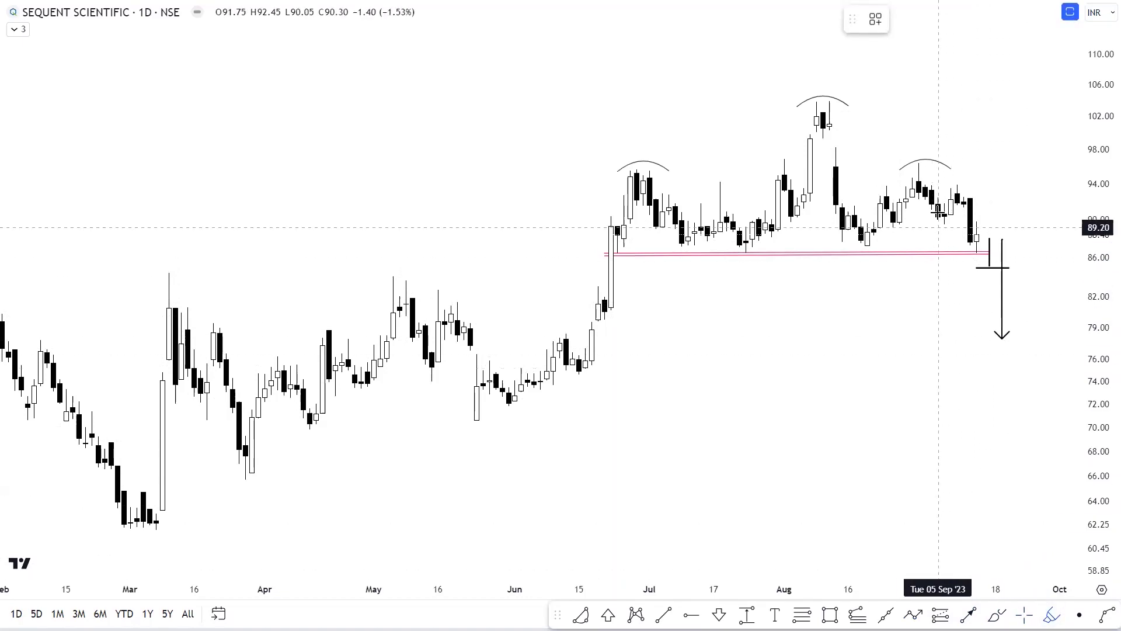
pyautogui.click(920, 161)
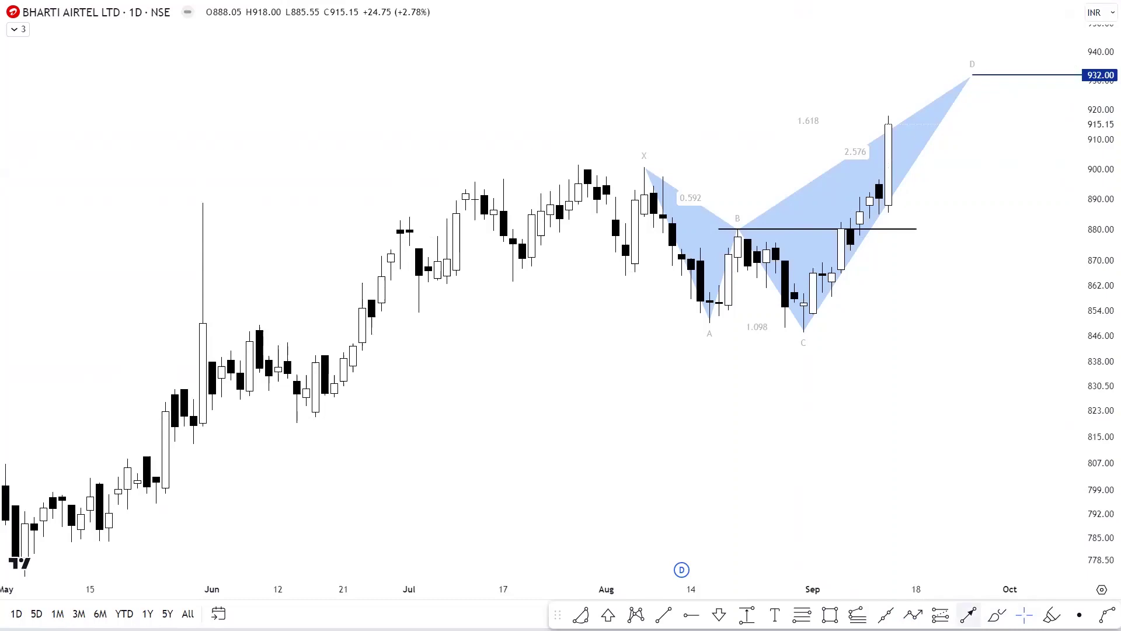
# - On the Bharti Airtel daily chart, draw a rising path arrow from about 876 up to the 932 target level
pyautogui.click(913, 614)
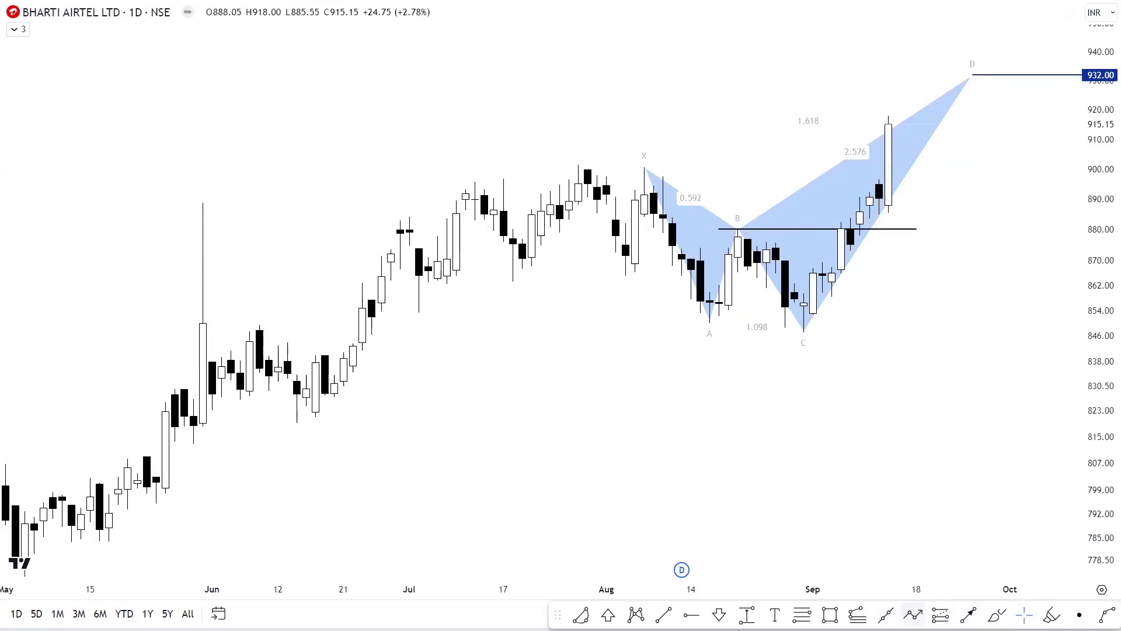
pyautogui.click(878, 242)
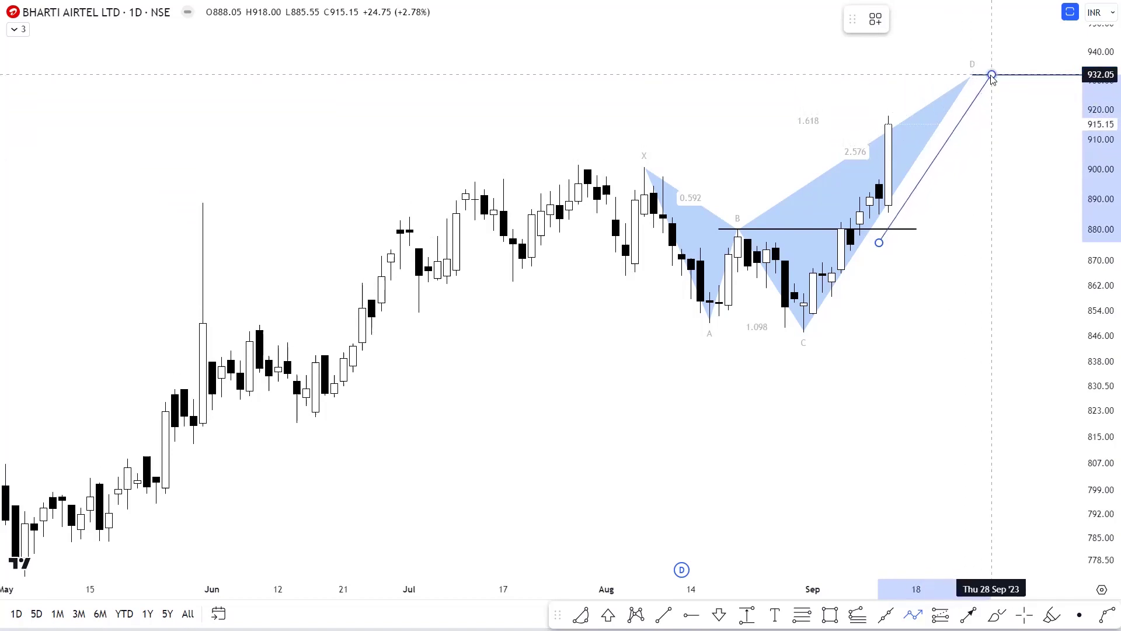
pyautogui.click(992, 74)
# - Highlight the target zone around 932 at point D and mark beside the latest candle near 901
pyautogui.click(1051, 615)
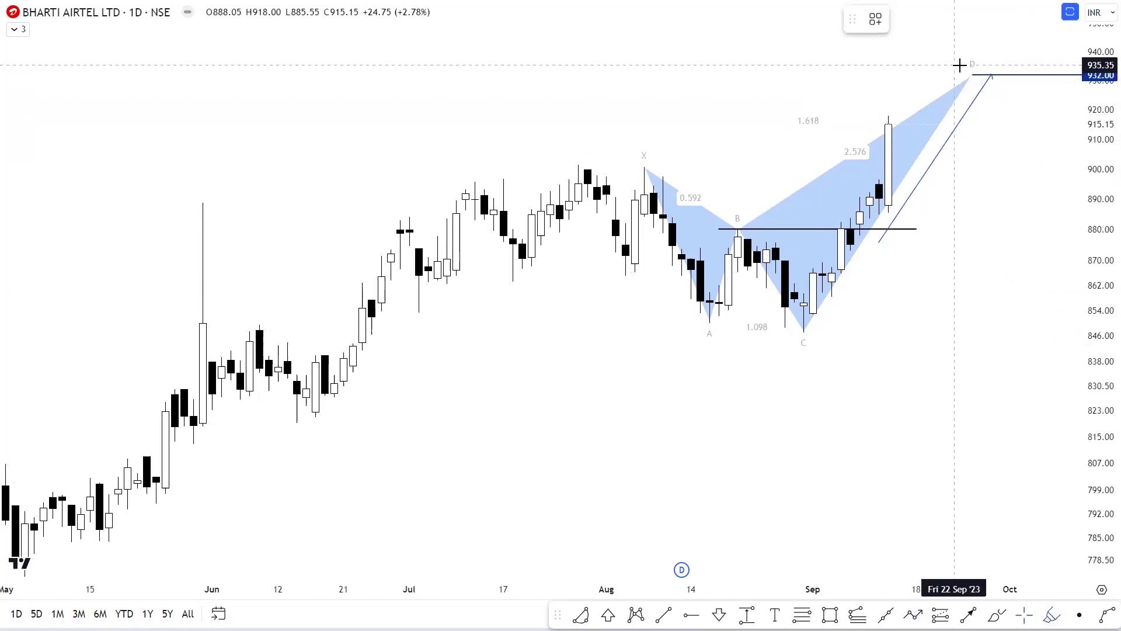
pyautogui.moveTo(952, 71); pyautogui.dragTo(1002, 73)
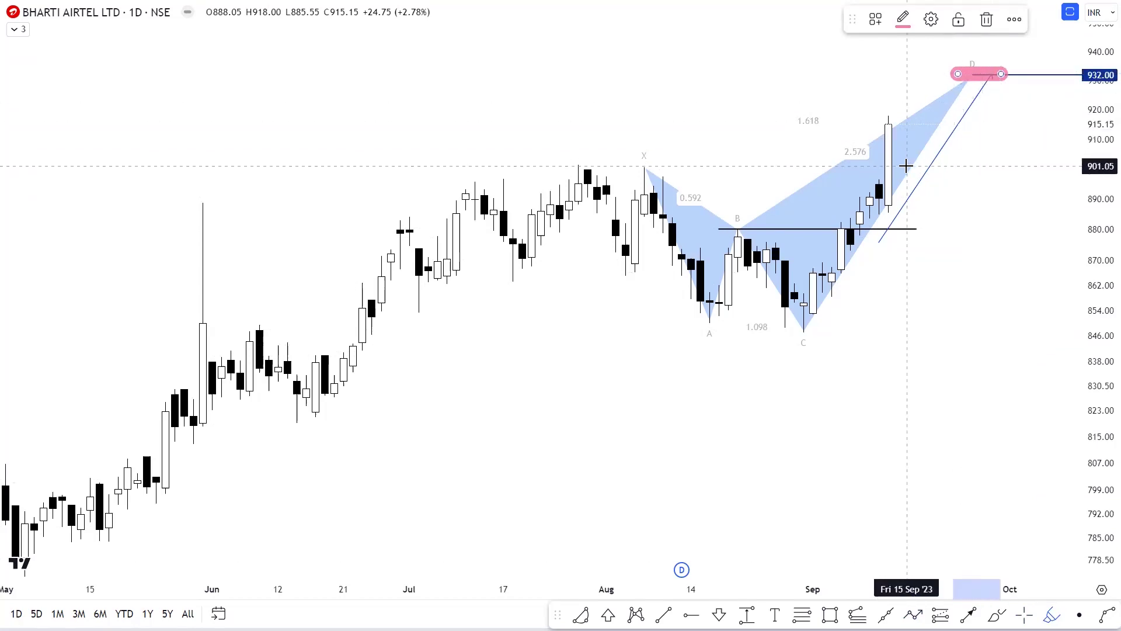
pyautogui.moveTo(905, 166)
pyautogui.mouseDown()
pyautogui.moveTo(876, 166)
pyautogui.moveTo(897, 167)
pyautogui.mouseUp()
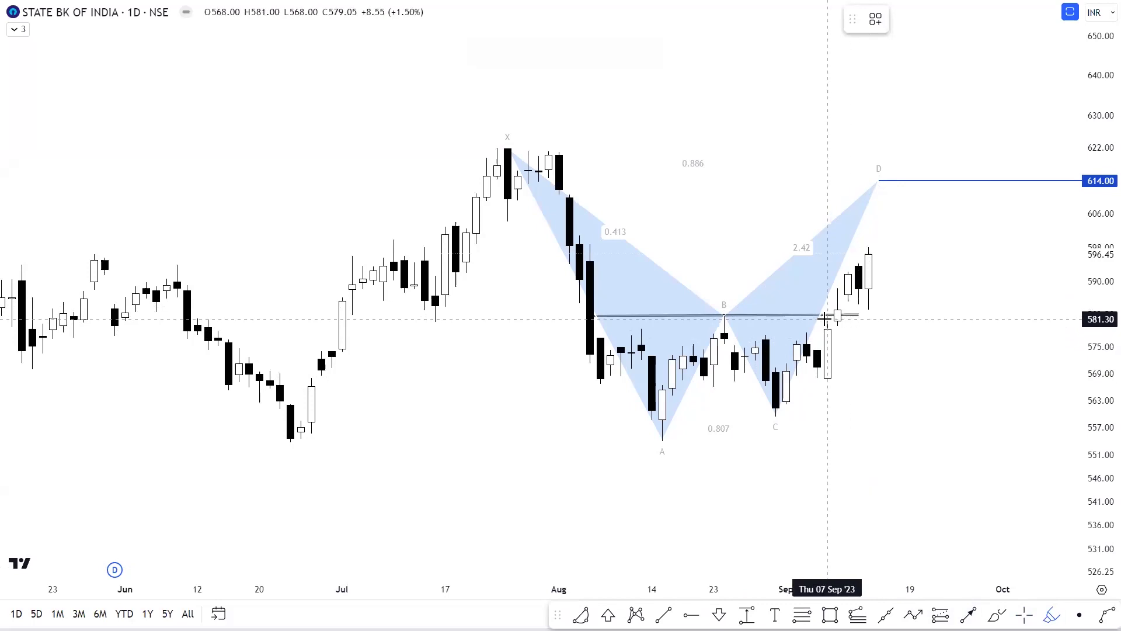
# - On the State Bank of India daily chart, highlight the breakout zone near 582 and draw a path arrow from about 597 to about 613
pyautogui.moveTo(823, 316); pyautogui.dragTo(883, 316)
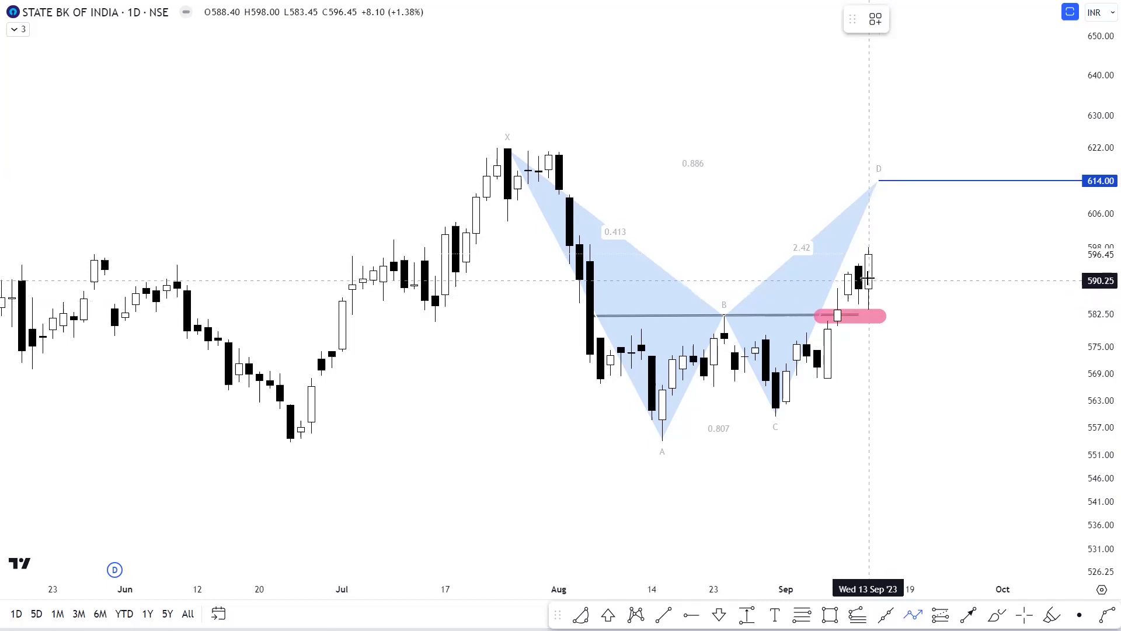
pyautogui.click(879, 251)
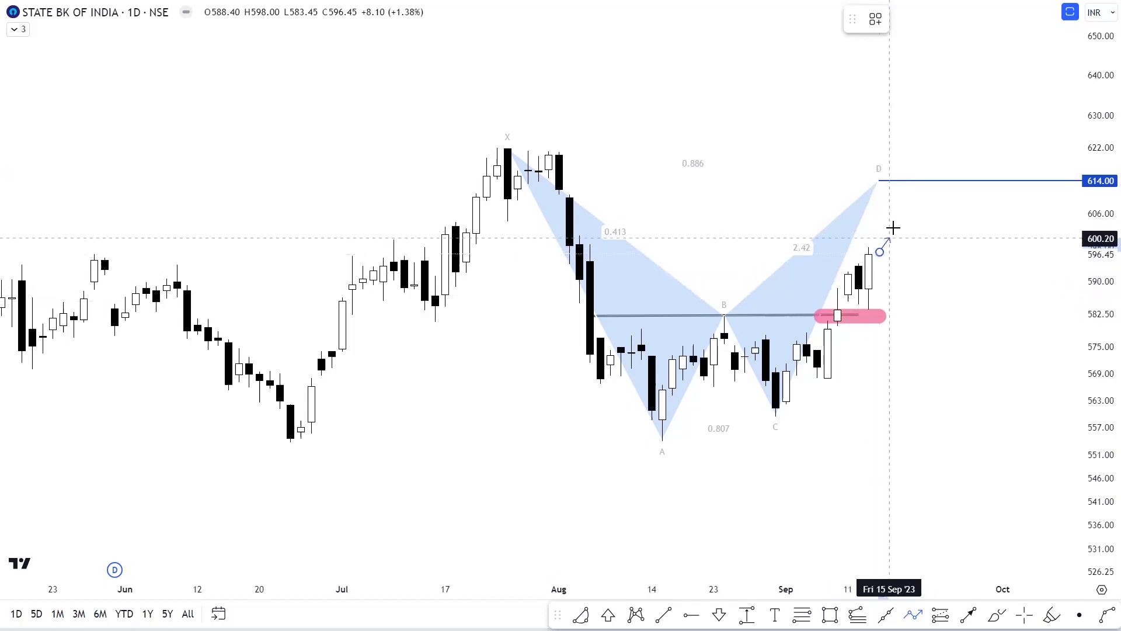
pyautogui.click(912, 184)
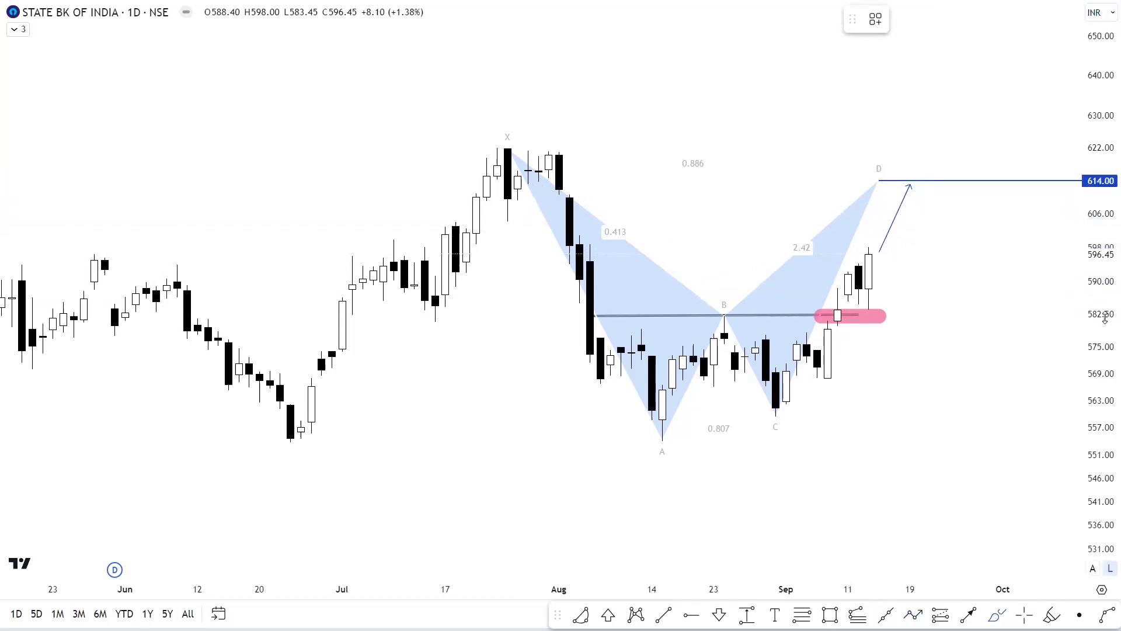